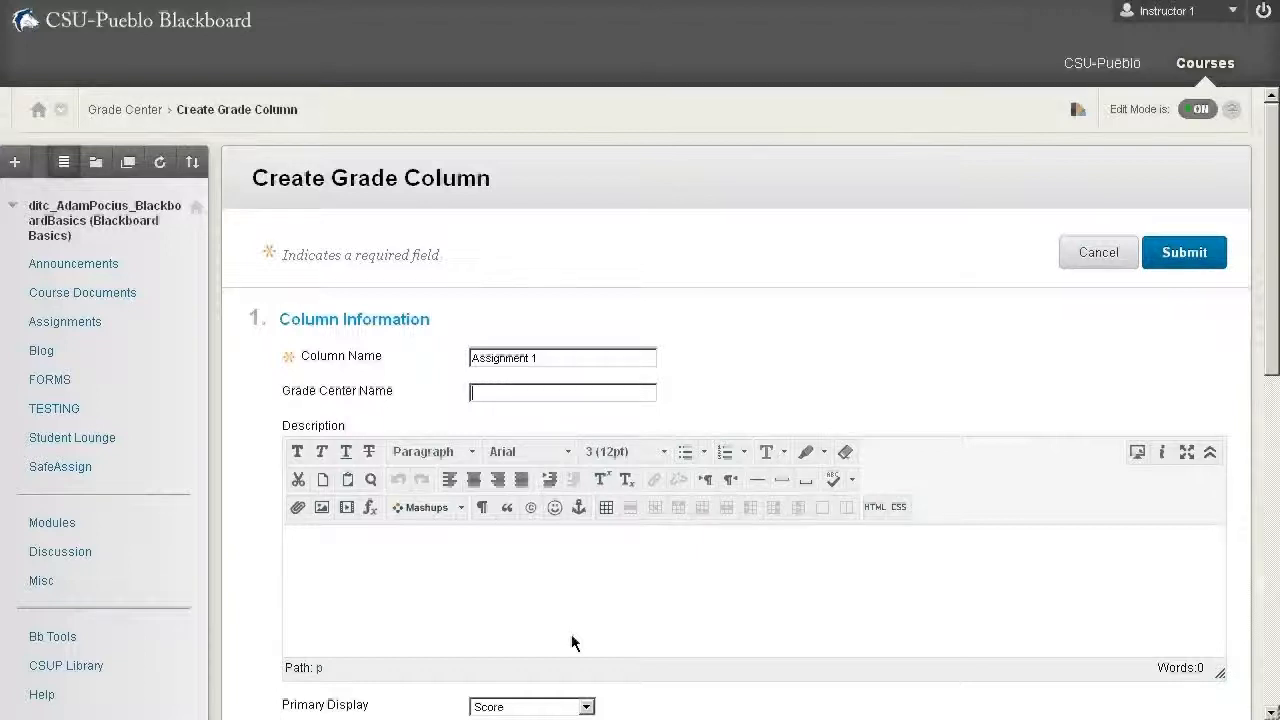
Set the grade column's Grade Center name to ASN1 and enter "Description" as its description
{"action": "type", "text": "ASN1"}
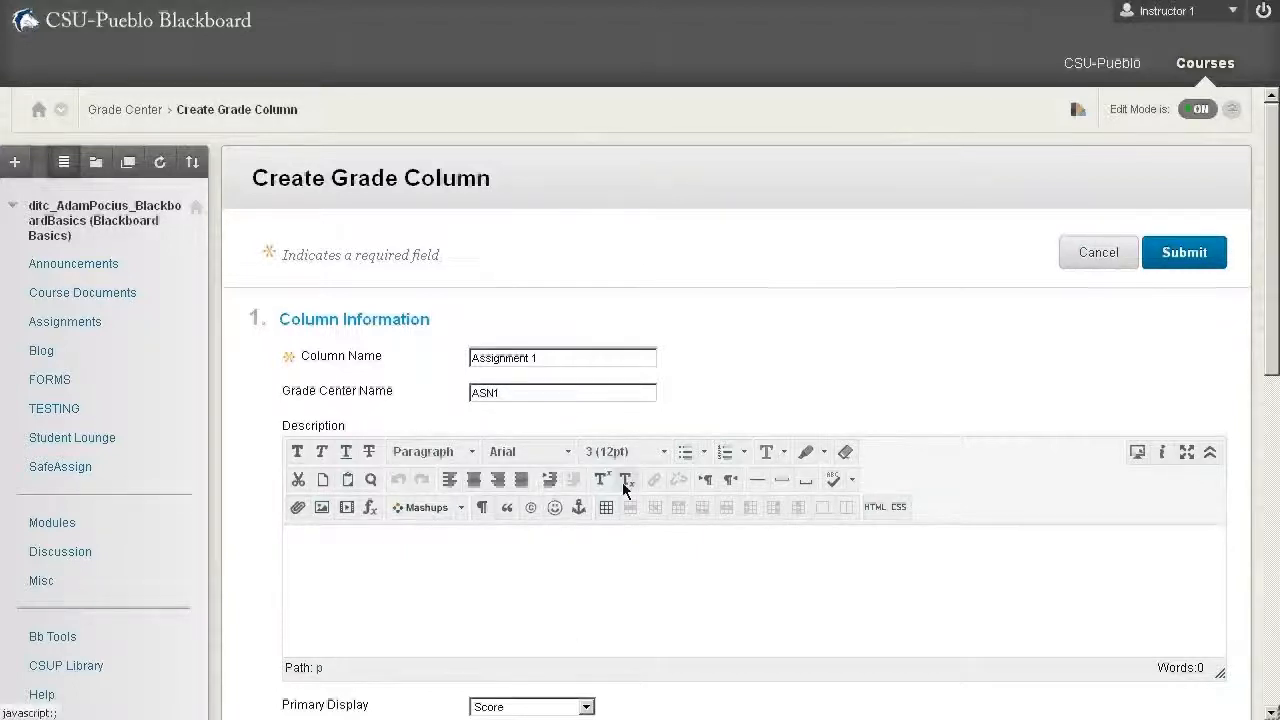
{"action": "scroll", "coordinate": [622, 482], "scroll_direction": "down", "scroll_amount": 3}
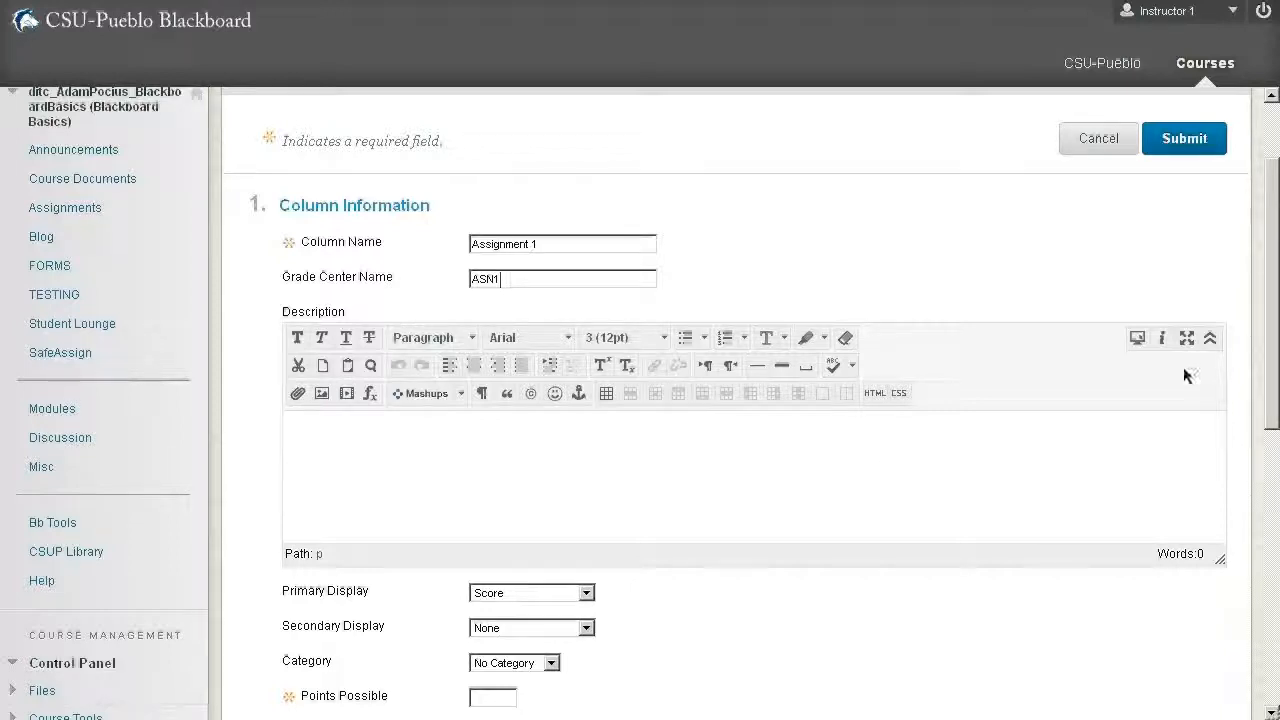
{"action": "left_click", "coordinate": [526, 483]}
{"action": "type", "text": "Description"}
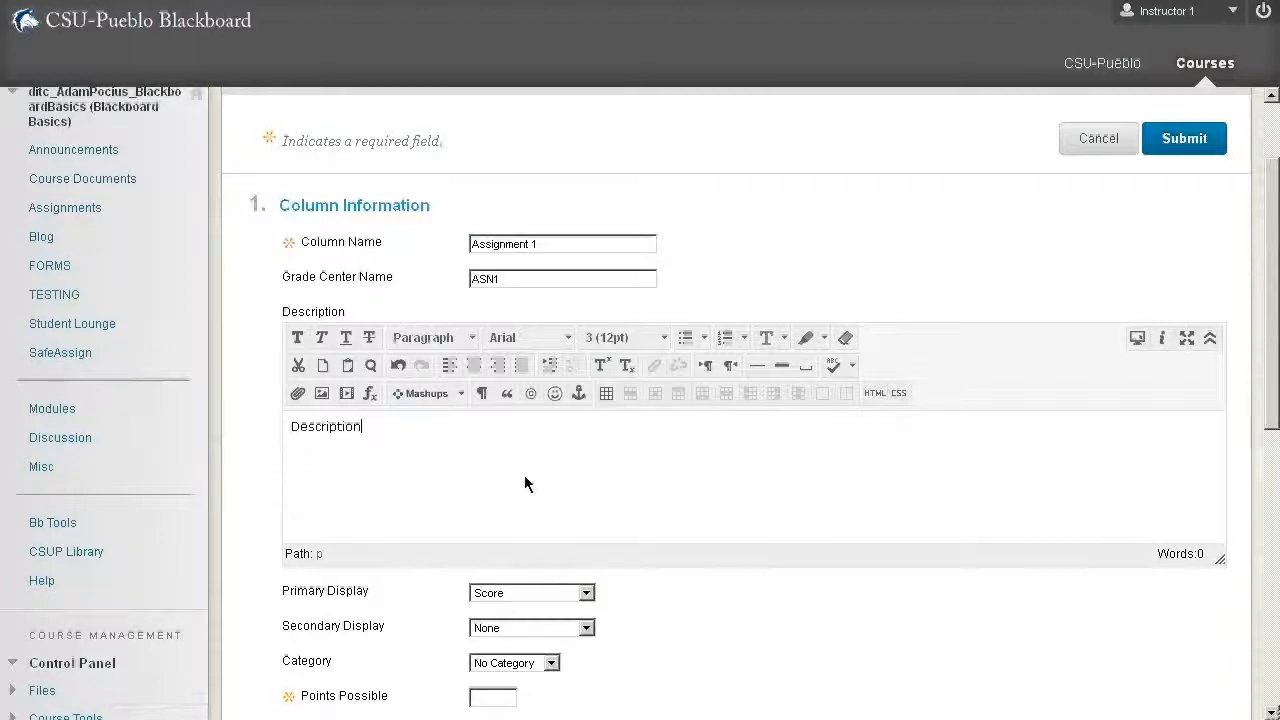
Review the primary and secondary display options, keeping Score as primary and None as secondary
{"action": "scroll", "coordinate": [561, 500], "scroll_direction": "down", "scroll_amount": 3}
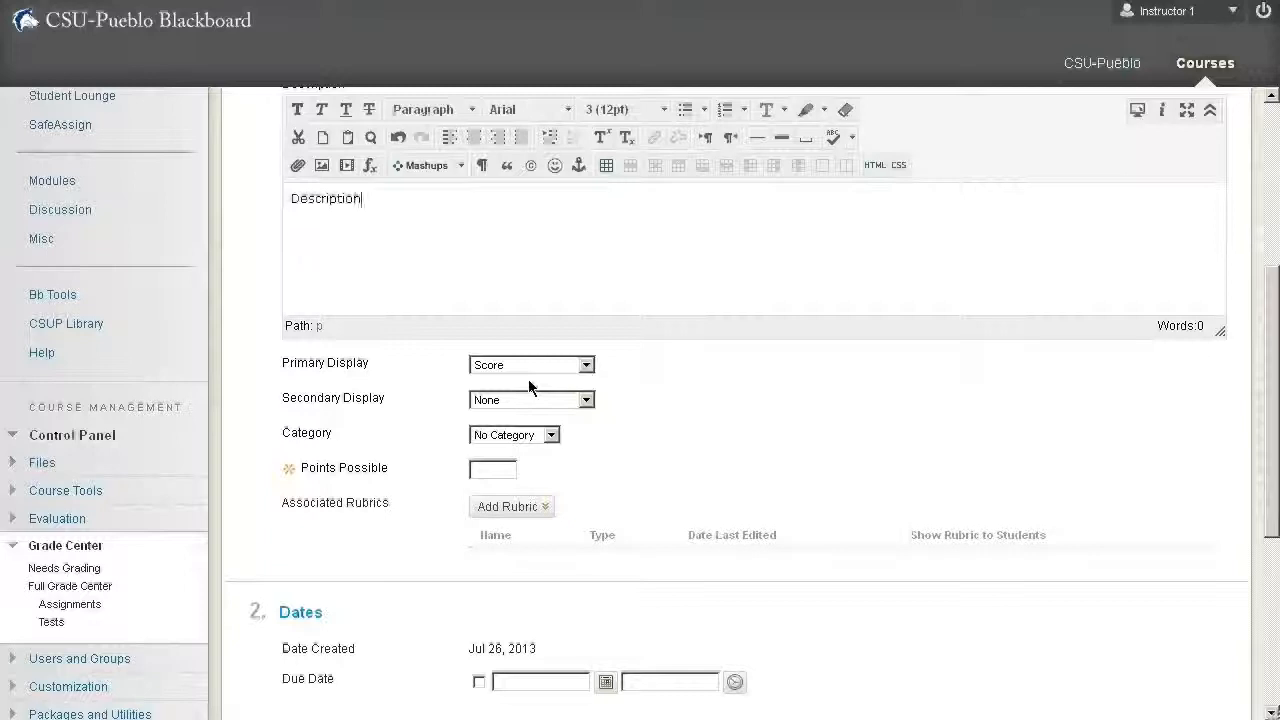
{"action": "left_click", "coordinate": [586, 366]}
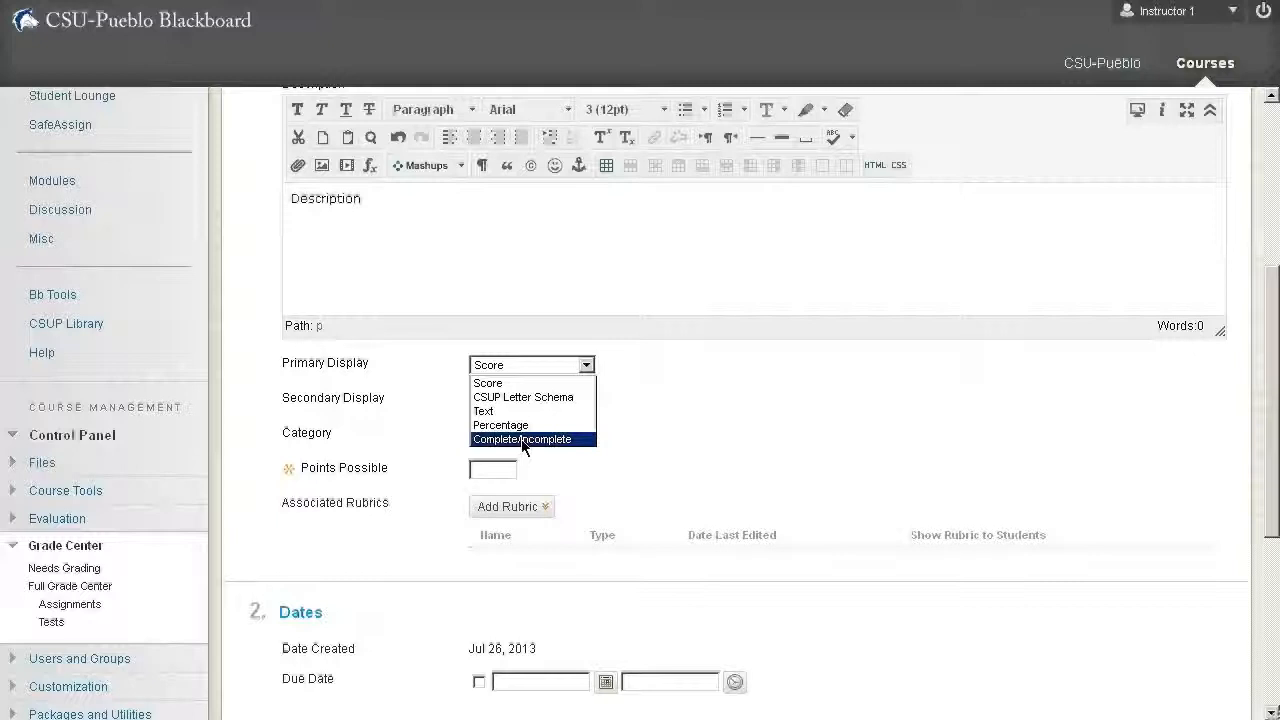
{"action": "left_click", "coordinate": [814, 449]}
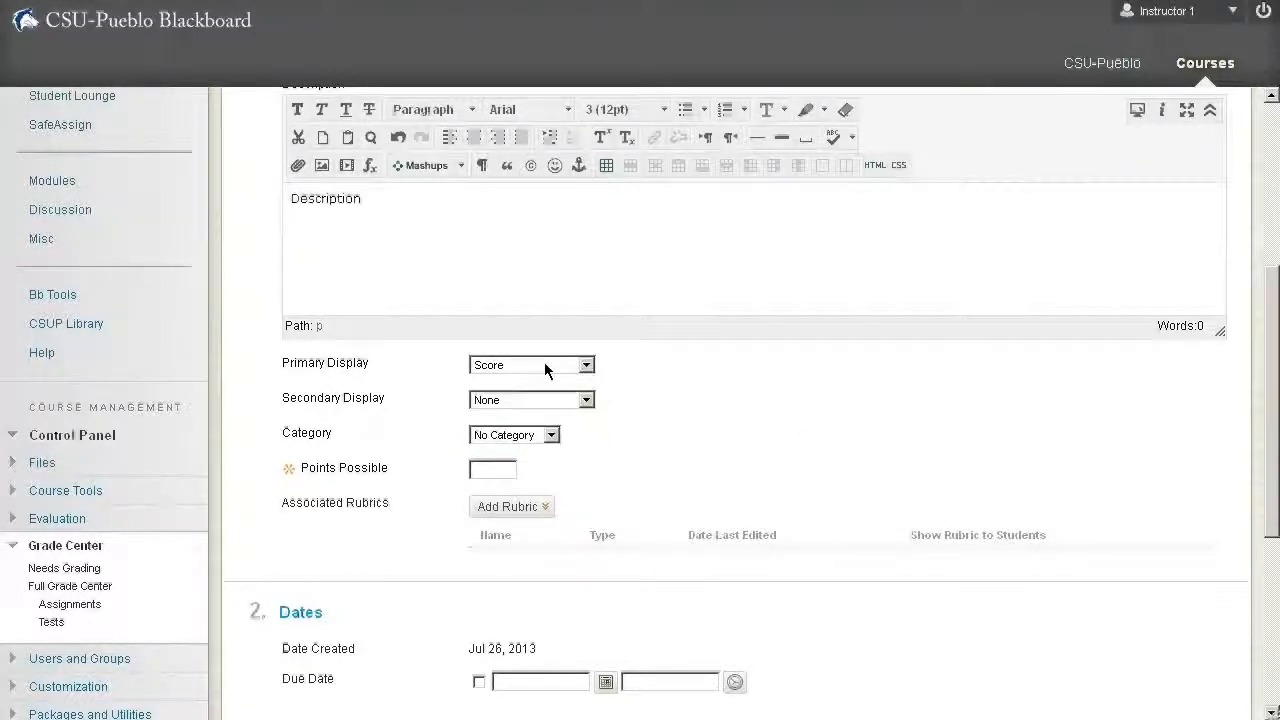
{"action": "left_click", "coordinate": [521, 401]}
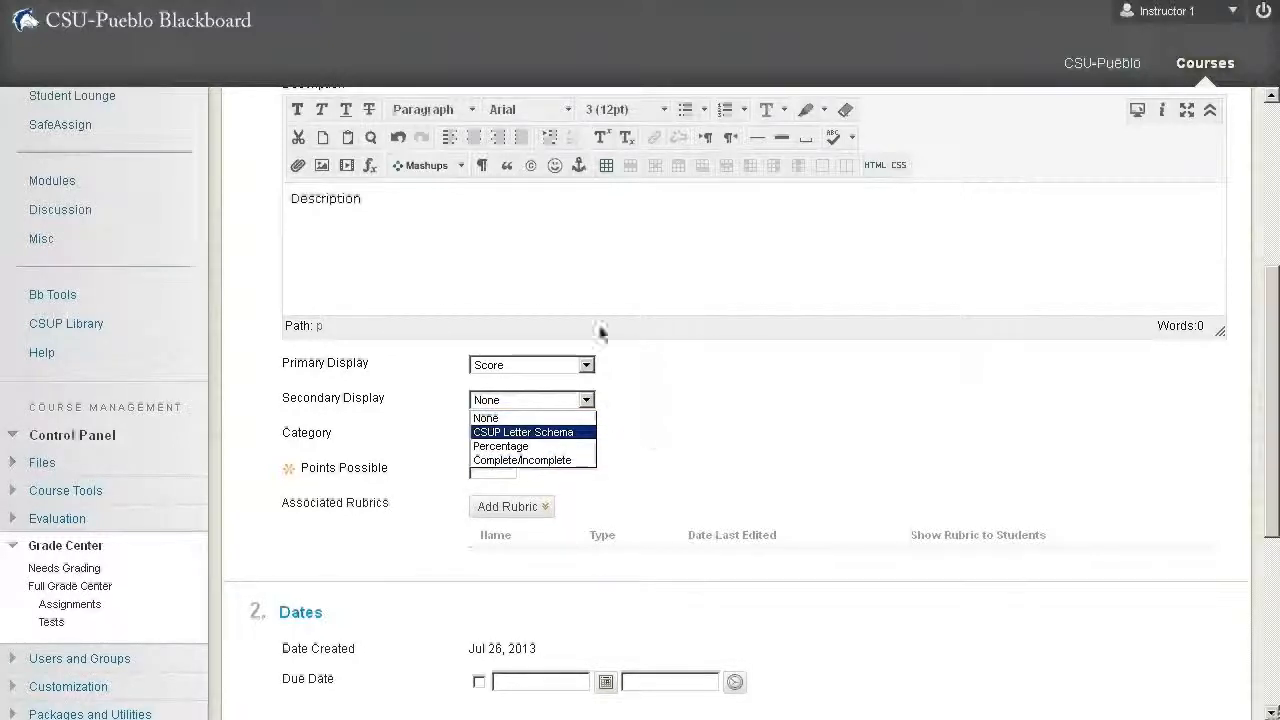
{"action": "left_click", "coordinate": [483, 420]}
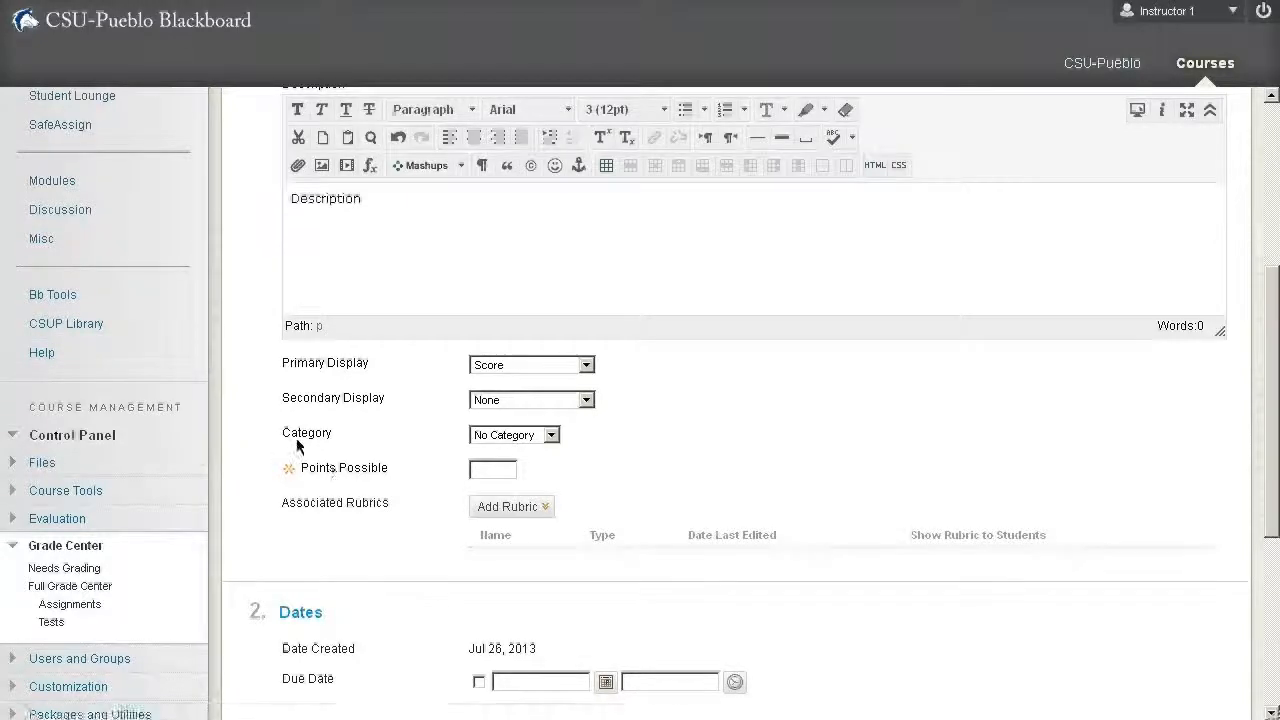
Review the available column categories, keeping No Category selected
{"action": "left_click", "coordinate": [551, 435]}
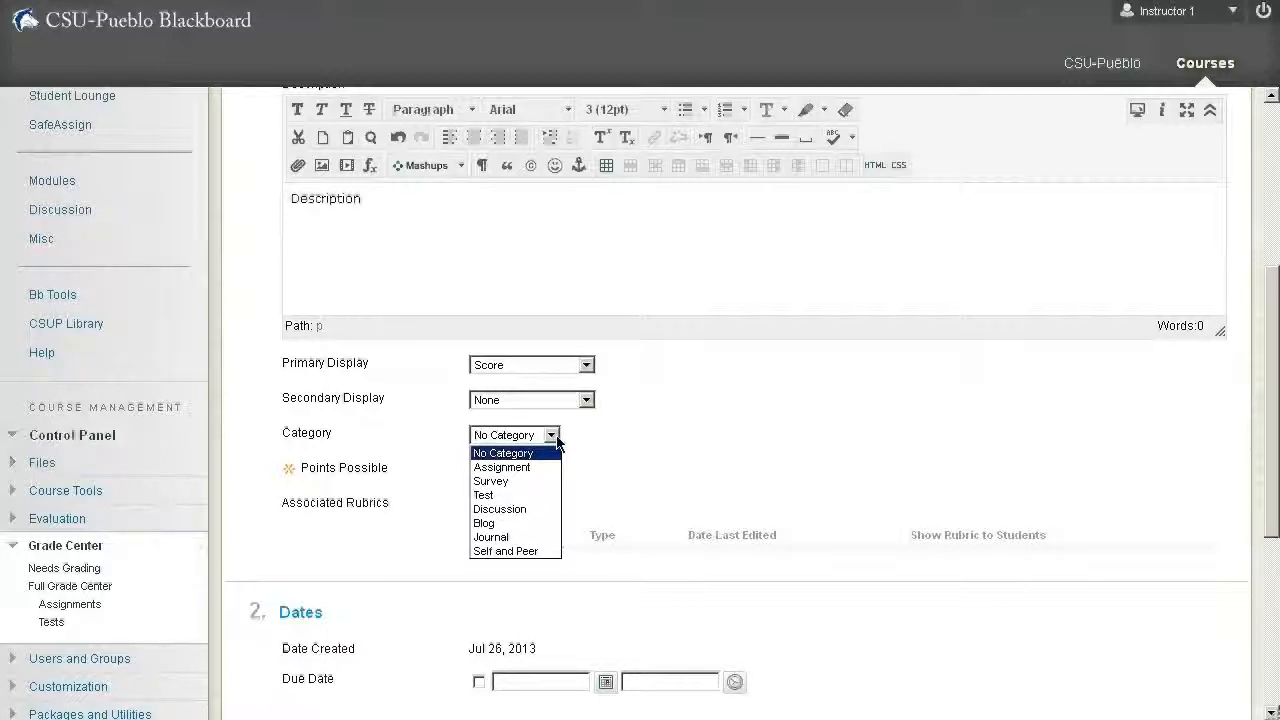
{"action": "left_click", "coordinate": [508, 456]}
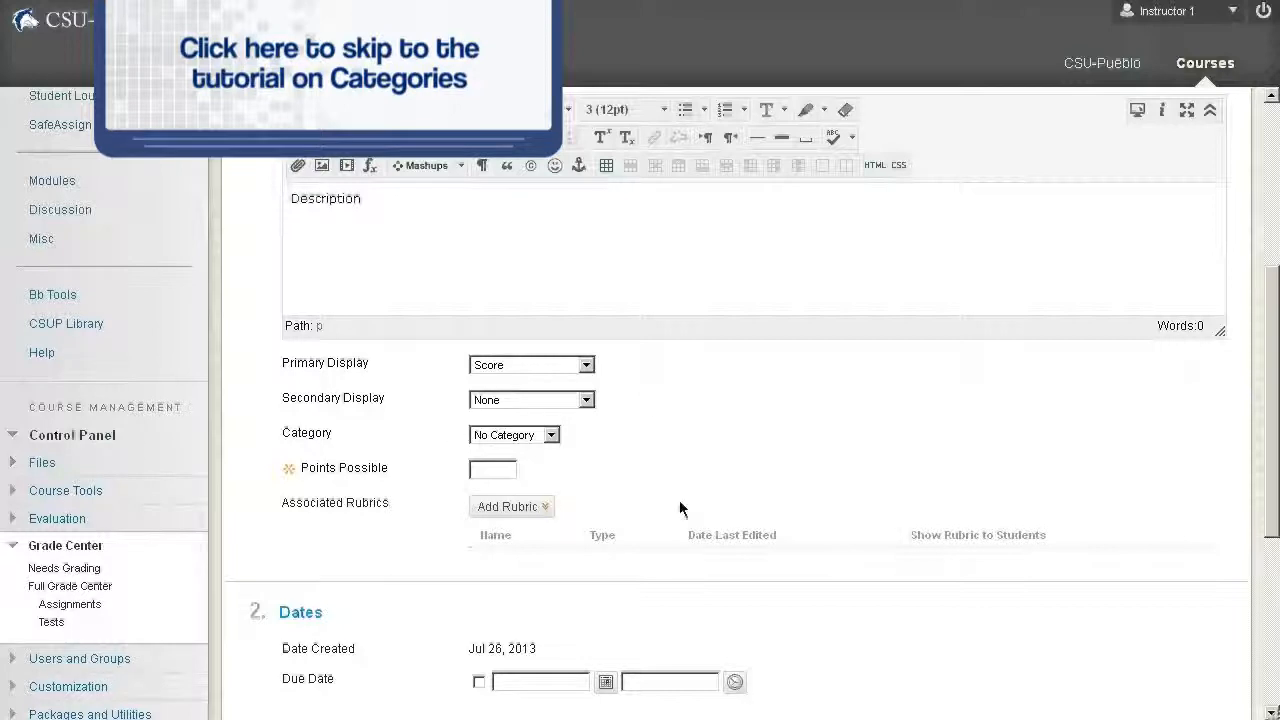
{"action": "left_click", "coordinate": [550, 435]}
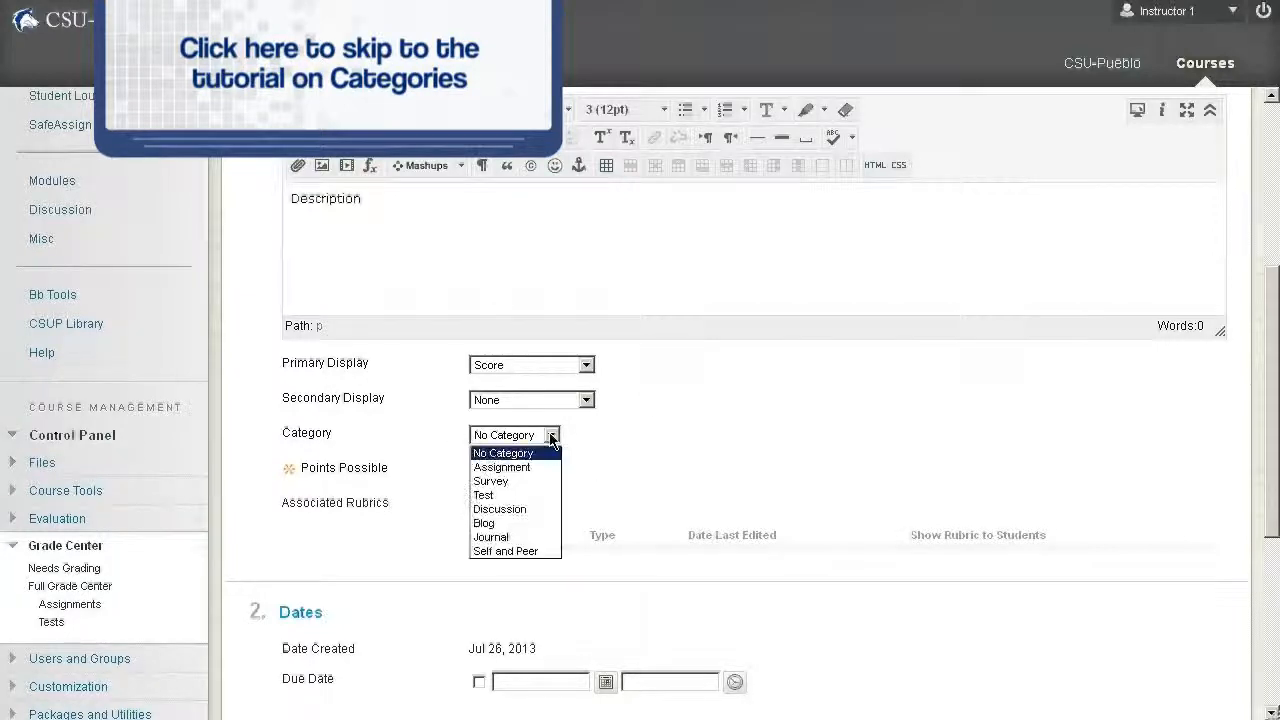
{"action": "left_click", "coordinate": [504, 453]}
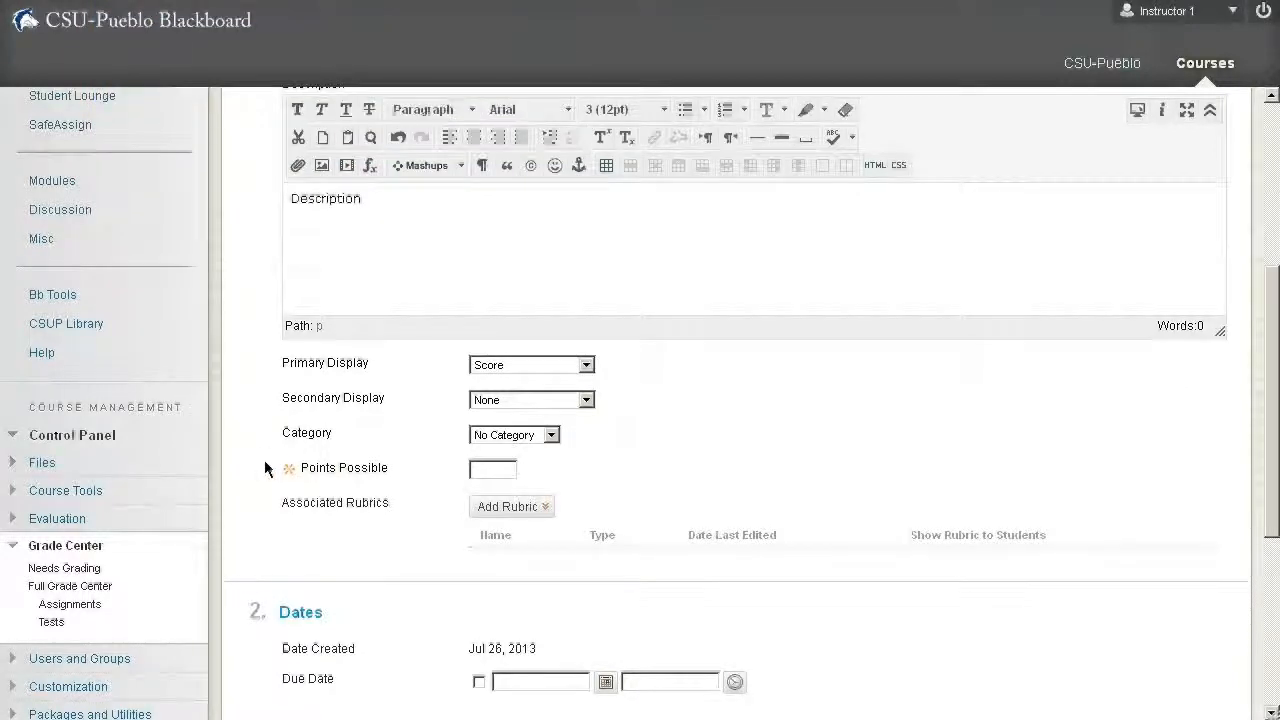
Set the column's points possible to 100
{"action": "left_click", "coordinate": [481, 473]}
{"action": "type", "text": "100"}
{"action": "left_click", "coordinate": [525, 507]}
{"action": "scroll", "coordinate": [971, 604], "scroll_direction": "down", "scroll_amount": 3}
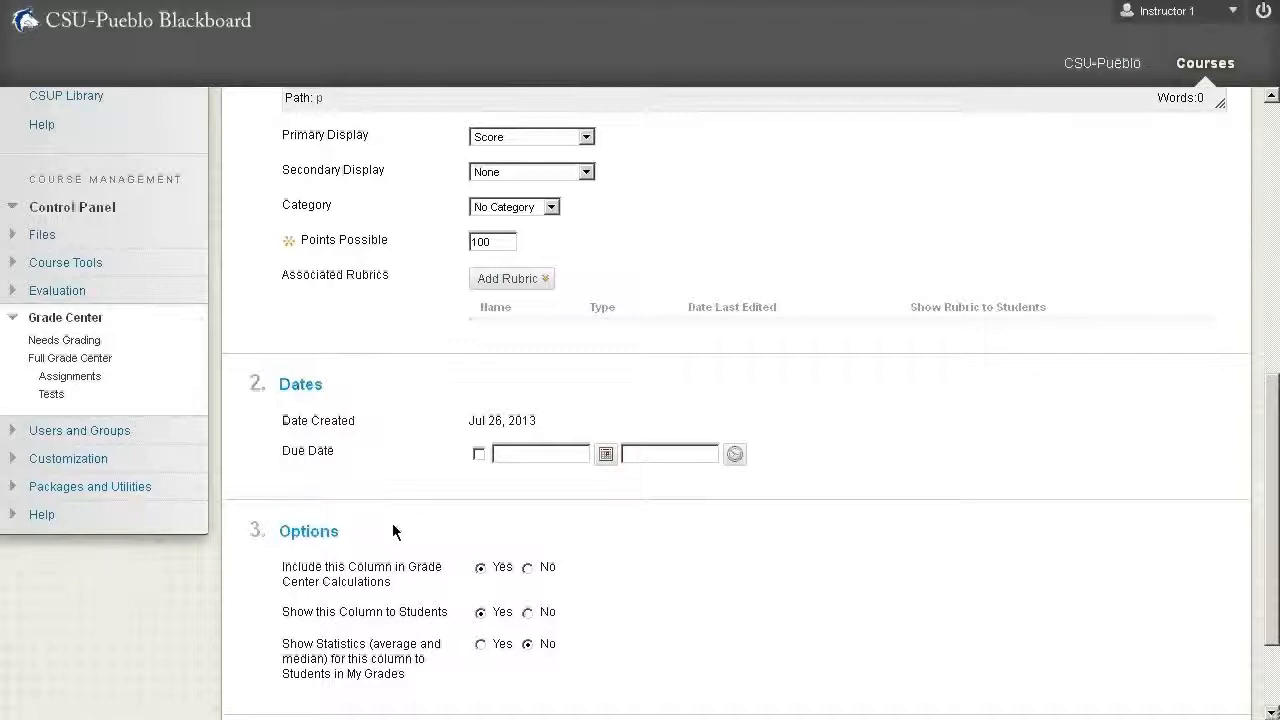
Enable the due date of 07/26/2013 at 11:59 PM and submit the new grade column
{"action": "left_click", "coordinate": [479, 454]}
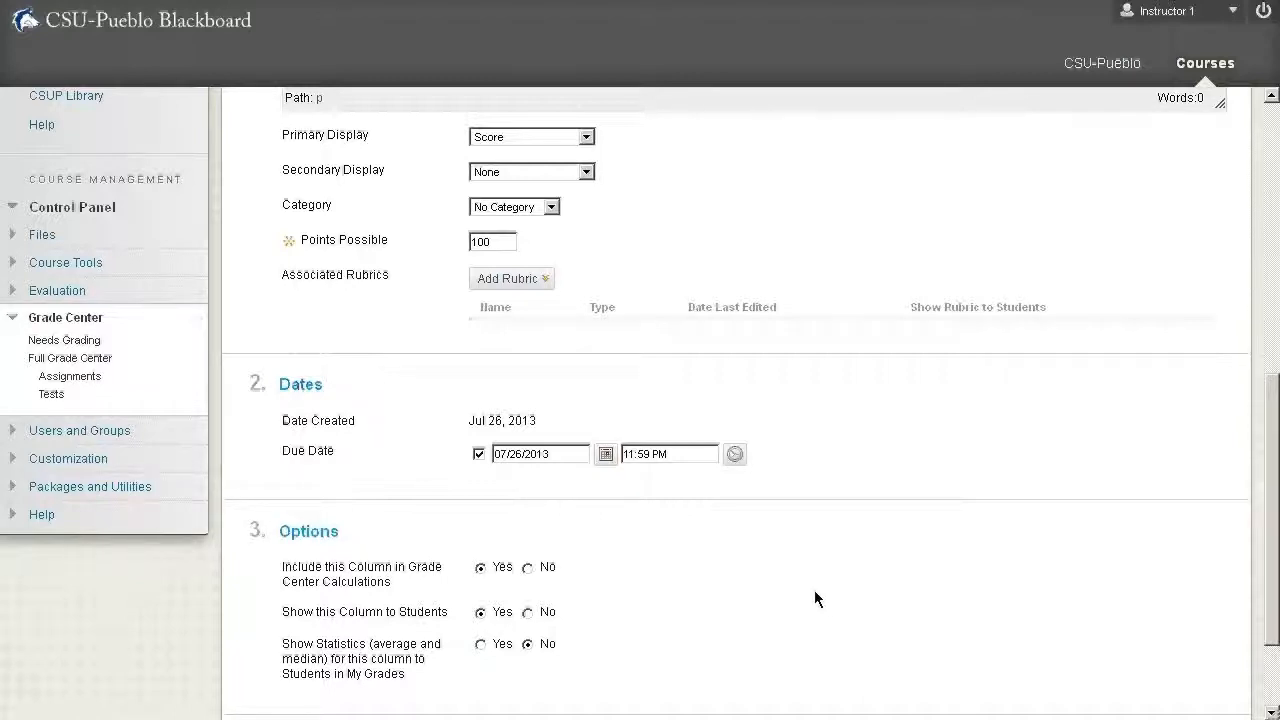
{"action": "scroll", "coordinate": [811, 581], "scroll_direction": "down", "scroll_amount": 3}
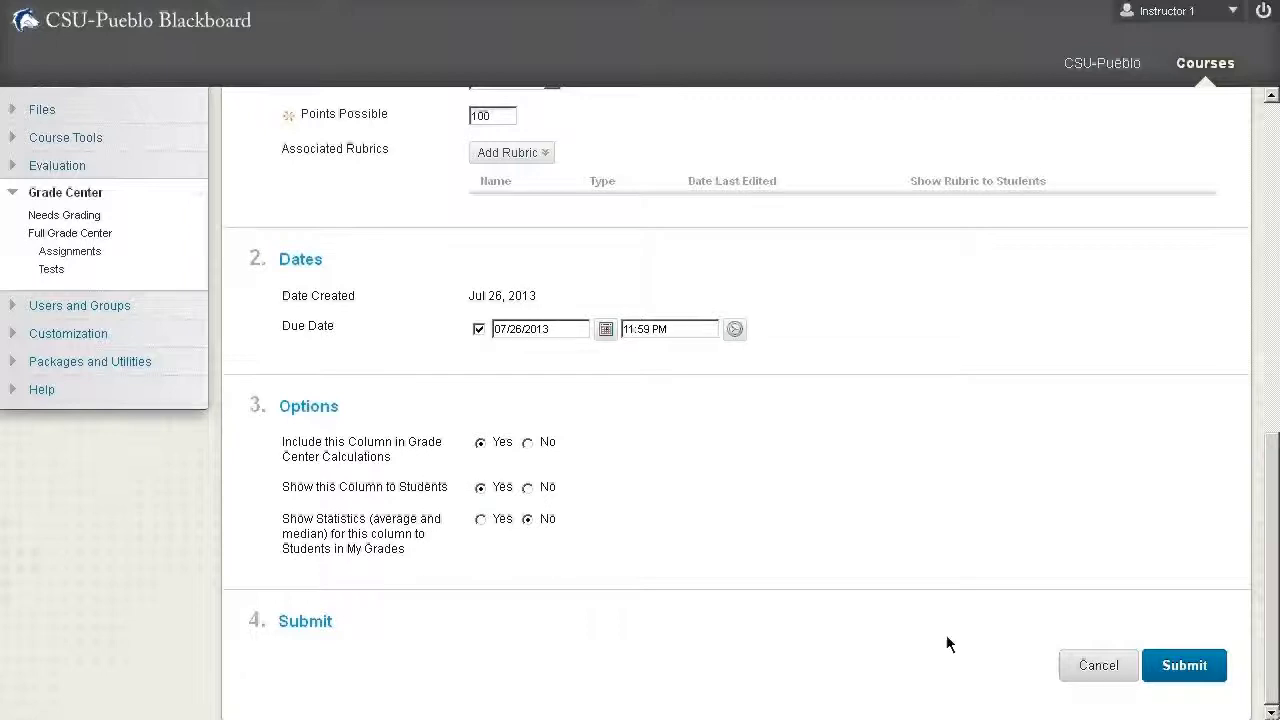
{"action": "left_click", "coordinate": [1208, 665]}
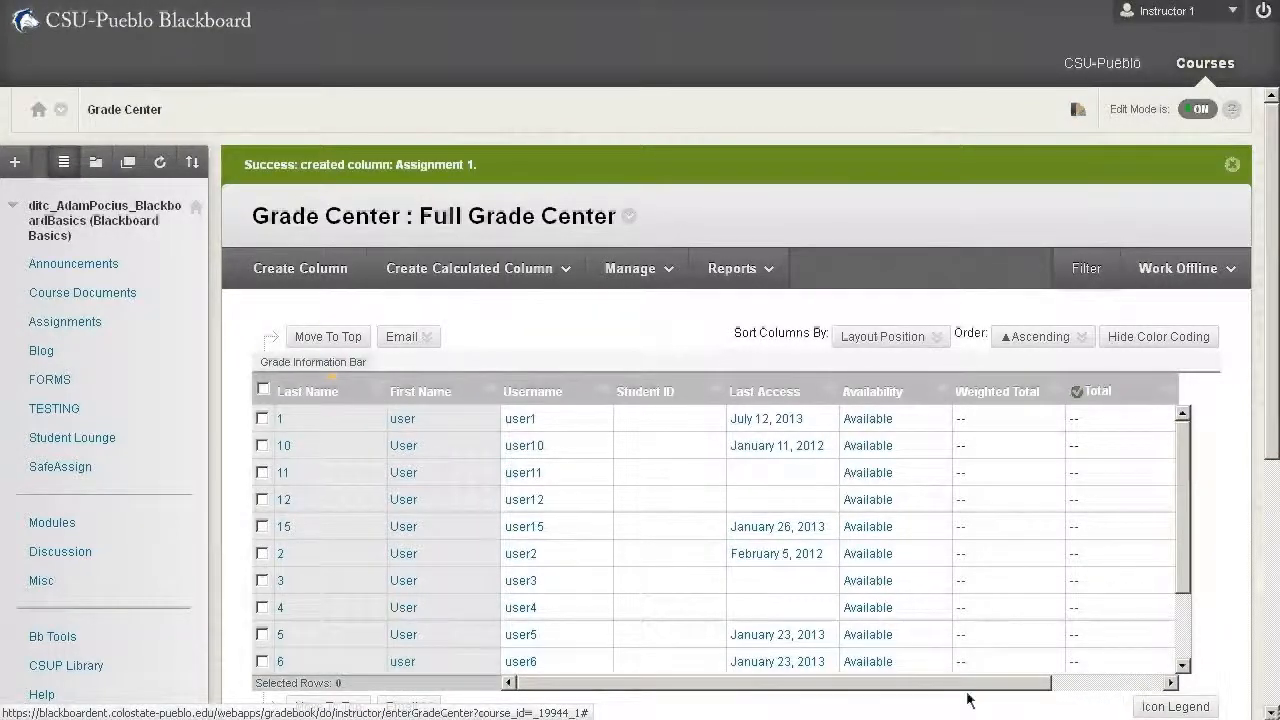
Examine the ASN1 column's grade type, points and display settings in the Grade Information Bar
{"action": "left_click", "coordinate": [1110, 682]}
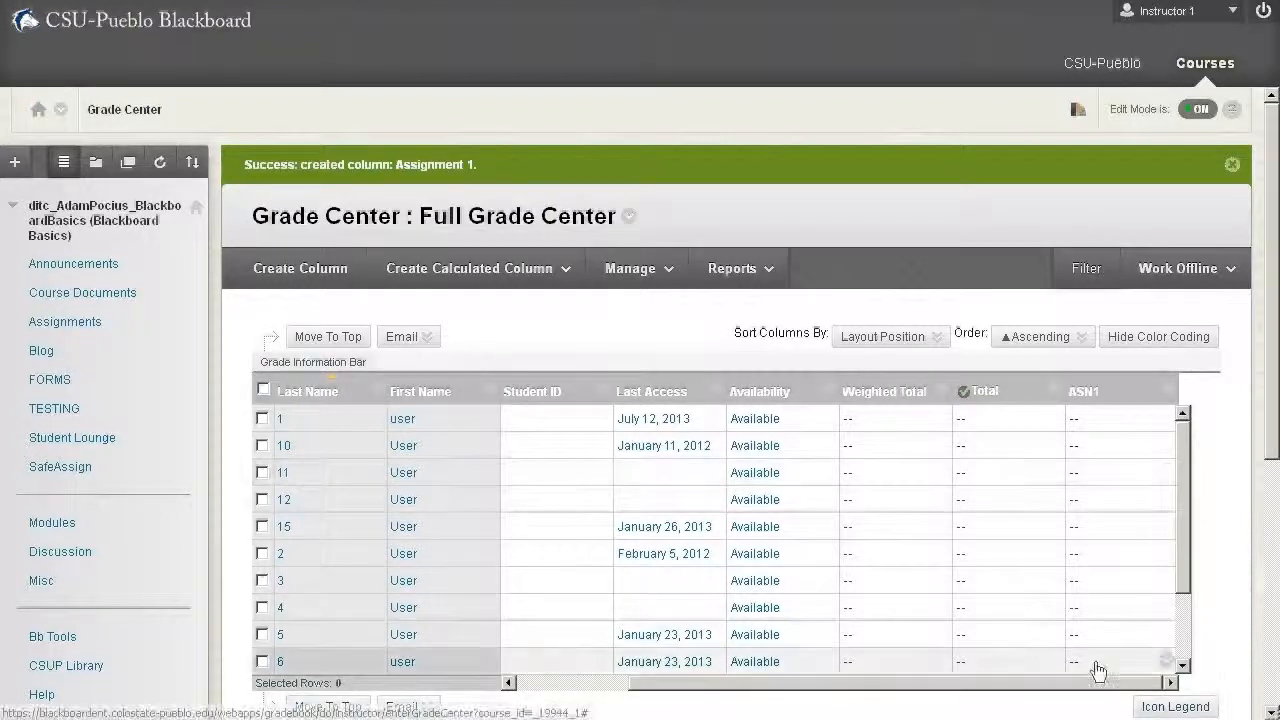
{"action": "left_click", "coordinate": [1100, 422]}
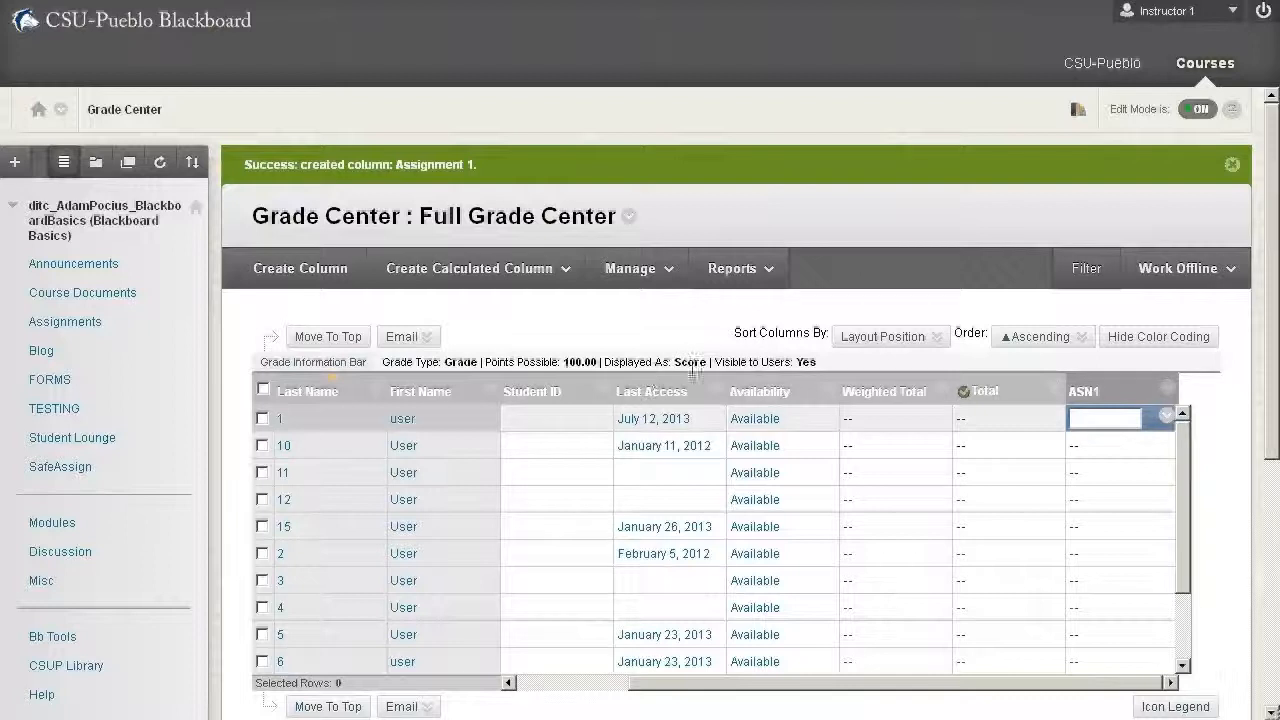
{"action": "left_click_drag", "start_coordinate": [818, 362], "coordinate": [316, 362]}
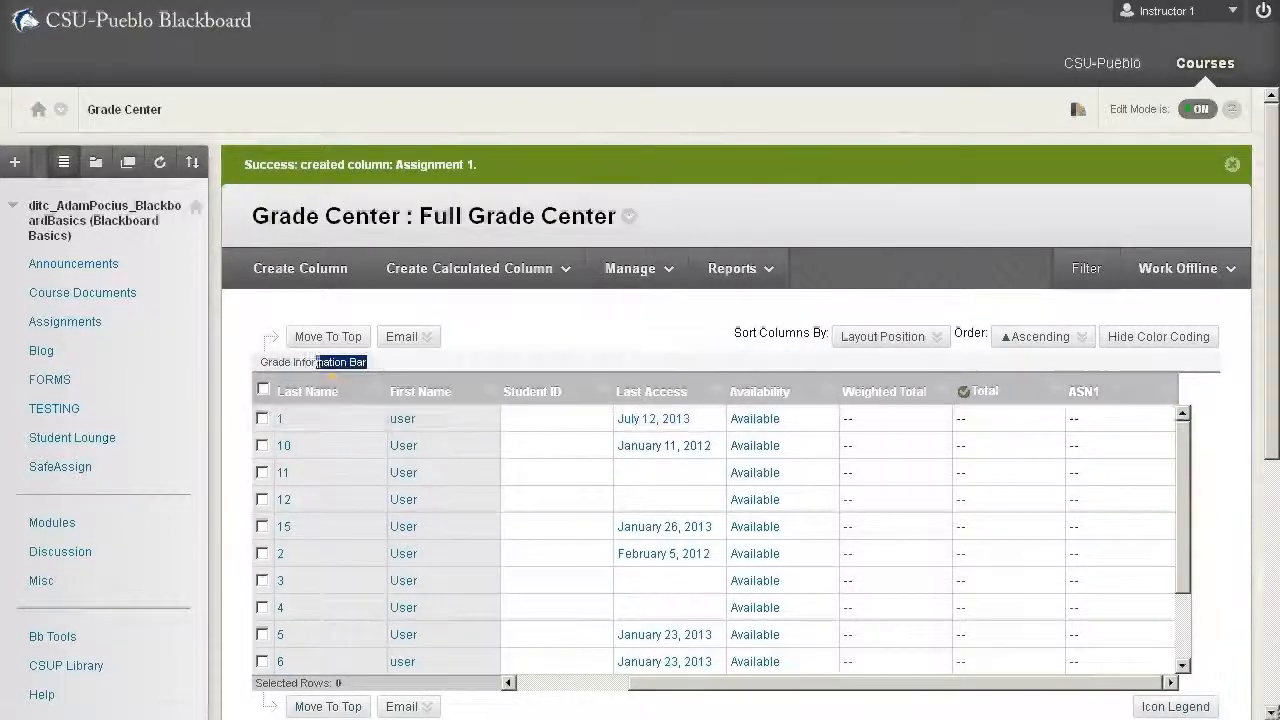
{"action": "left_click", "coordinate": [1140, 445]}
{"action": "left_click", "coordinate": [1123, 471]}
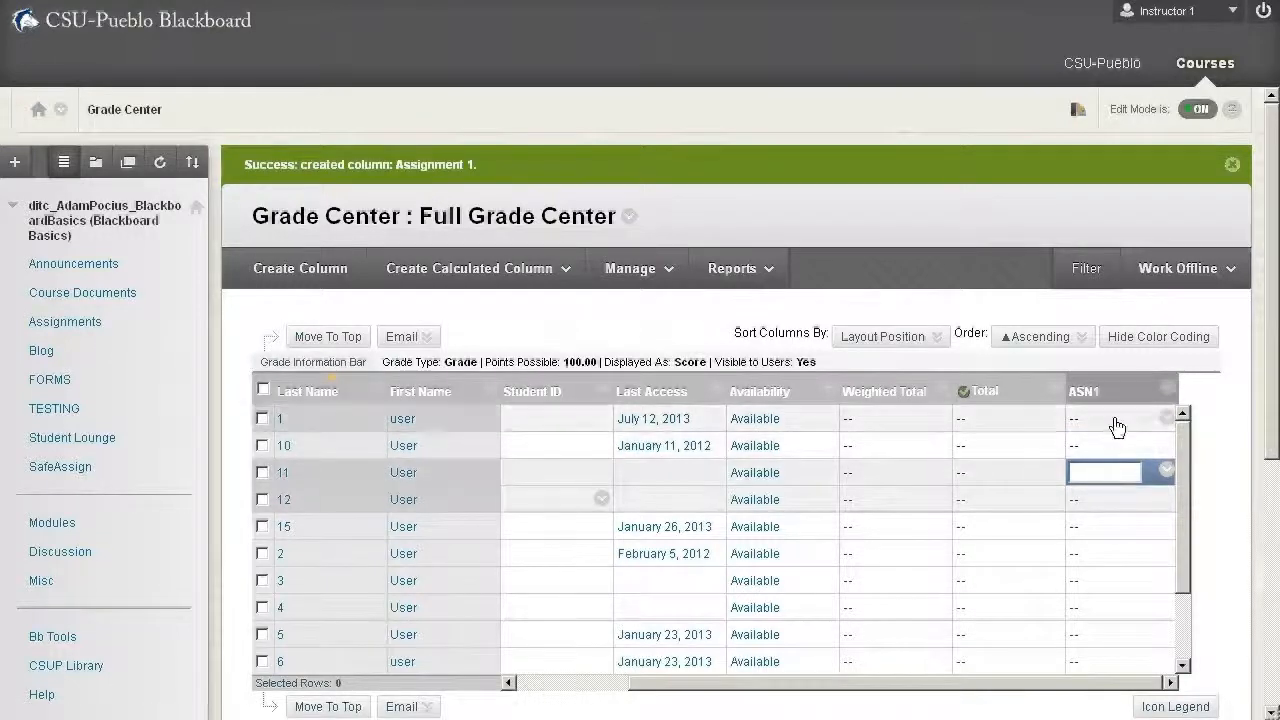
Enter a grade of 86 for the first listed student in the ASN1 column
{"action": "left_click", "coordinate": [1117, 420]}
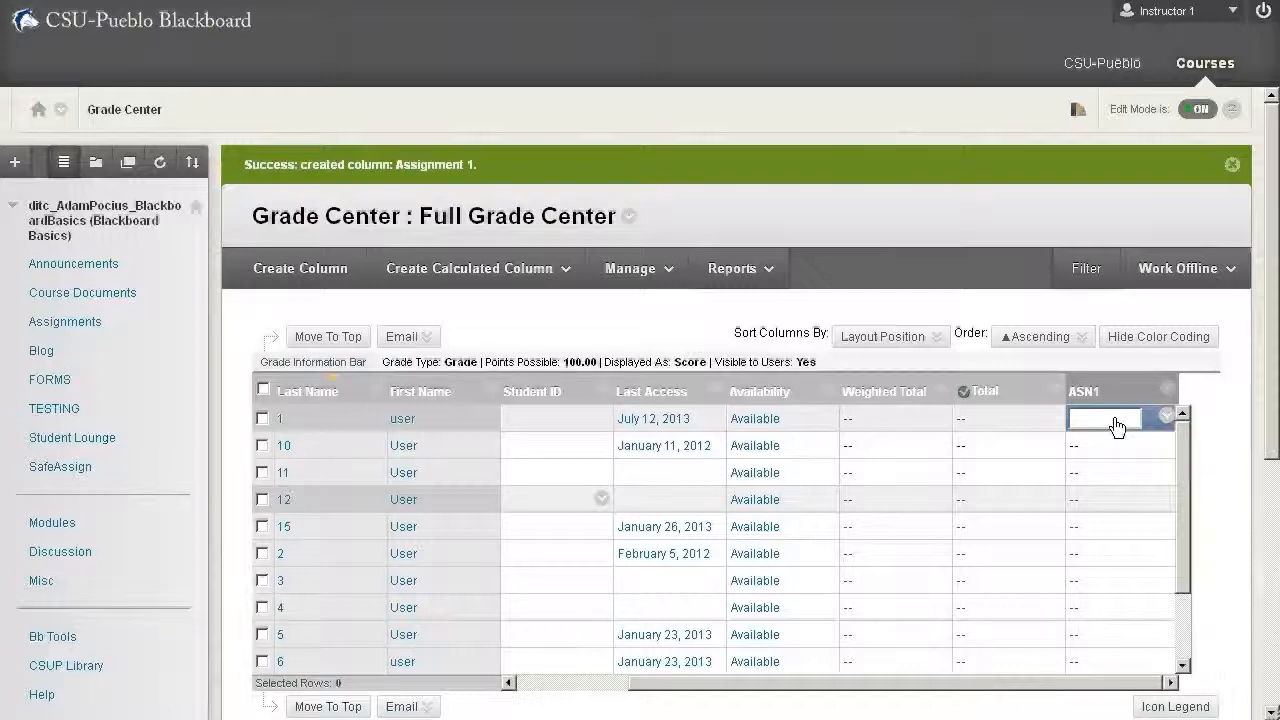
{"action": "type", "text": "86"}
{"action": "key", "text": "Return"}
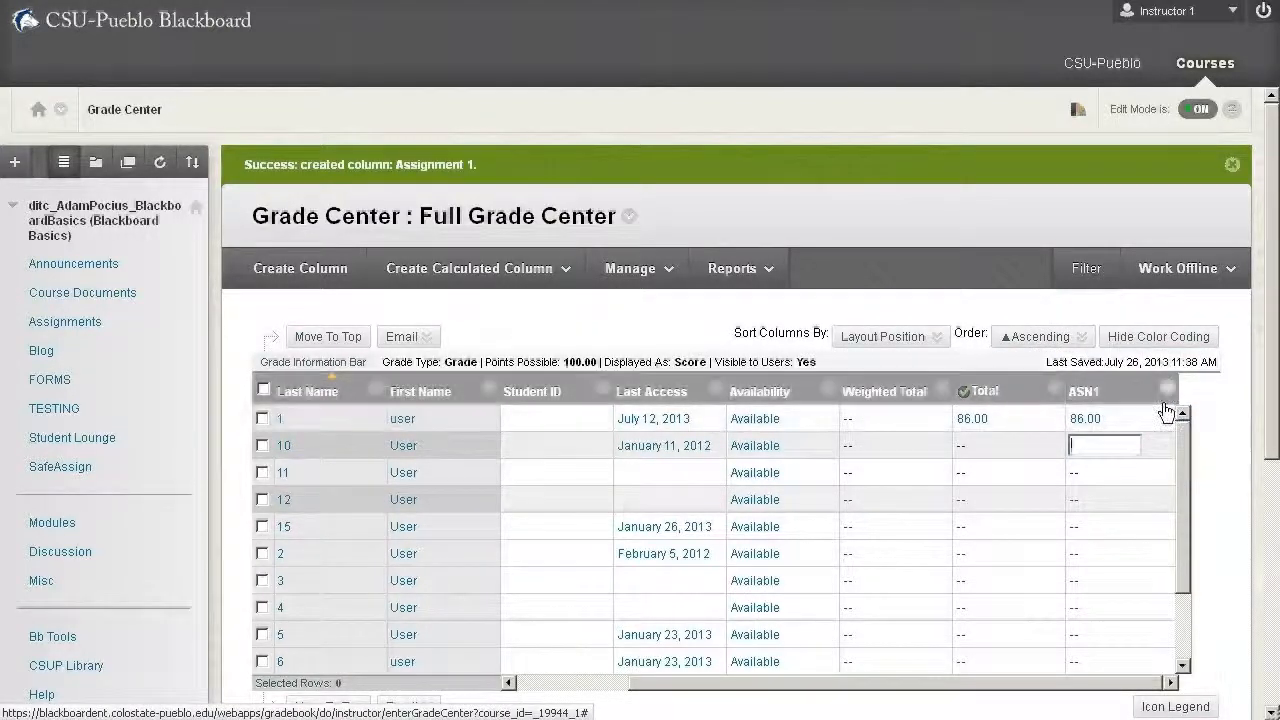
{"action": "left_click", "coordinate": [1120, 428]}
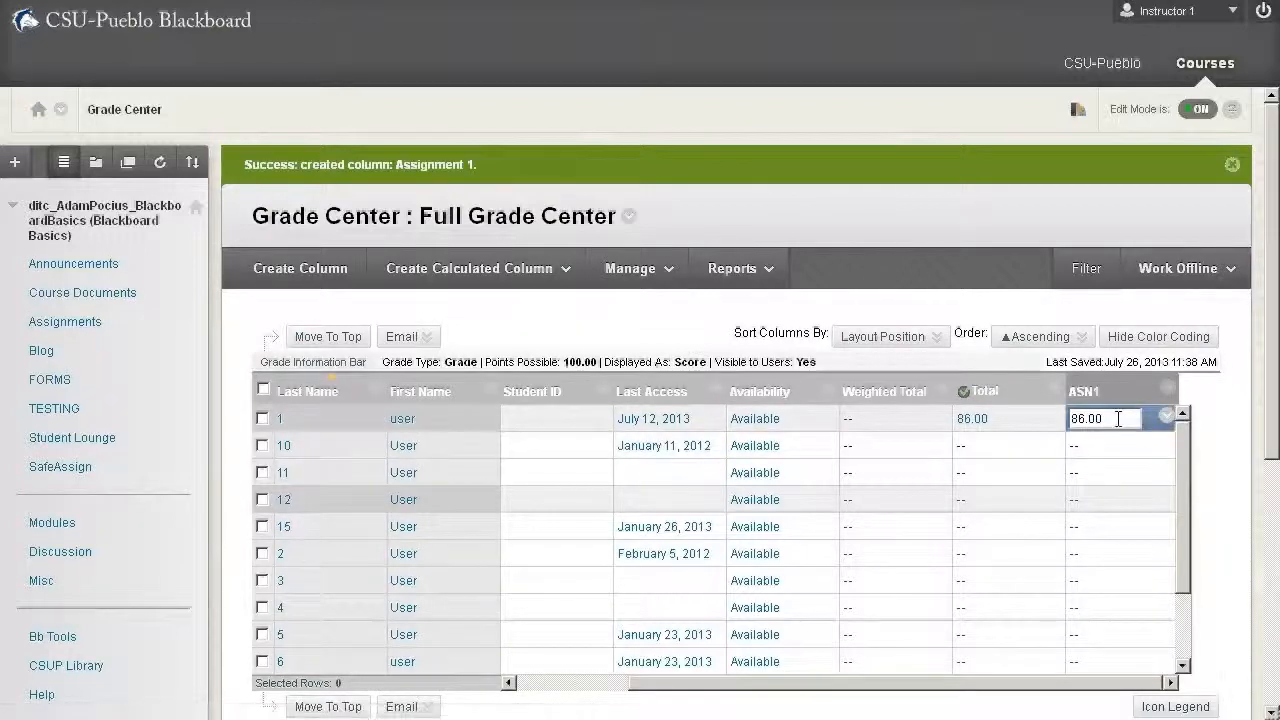
{"action": "double_click", "coordinate": [1113, 420]}
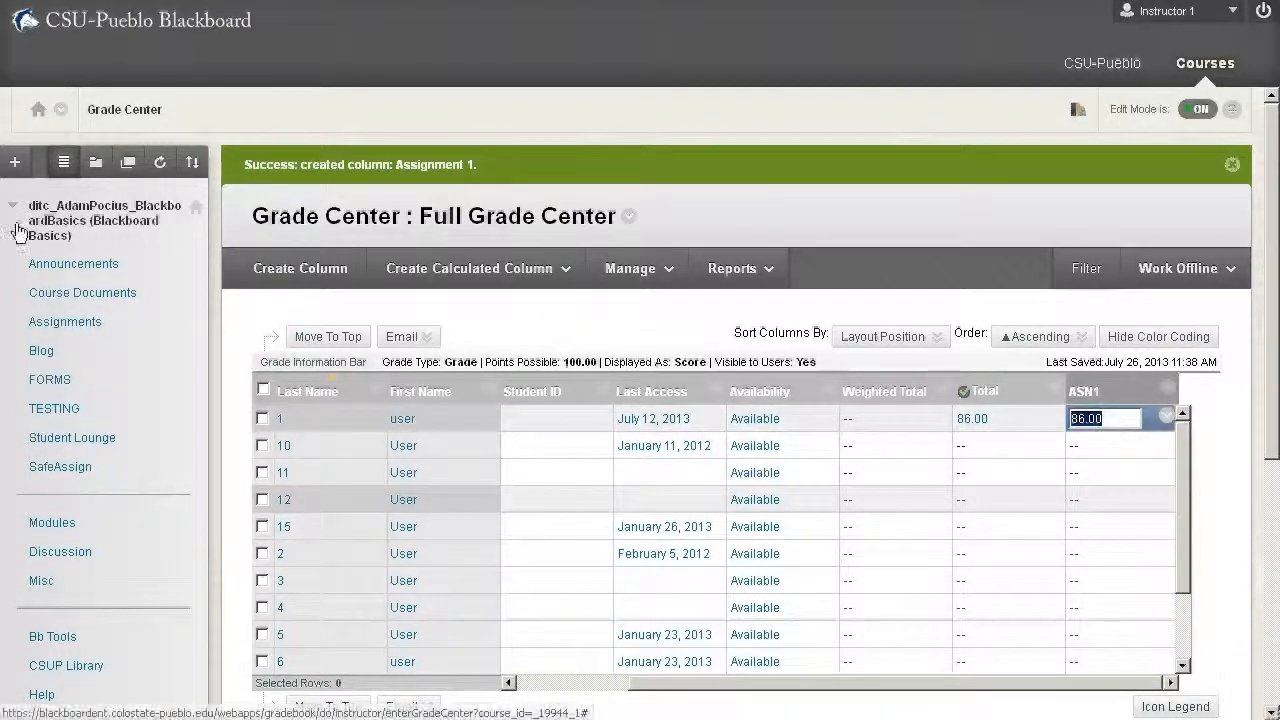
Start creating another grade column and name it Essay 1
{"action": "key", "text": "Return"}
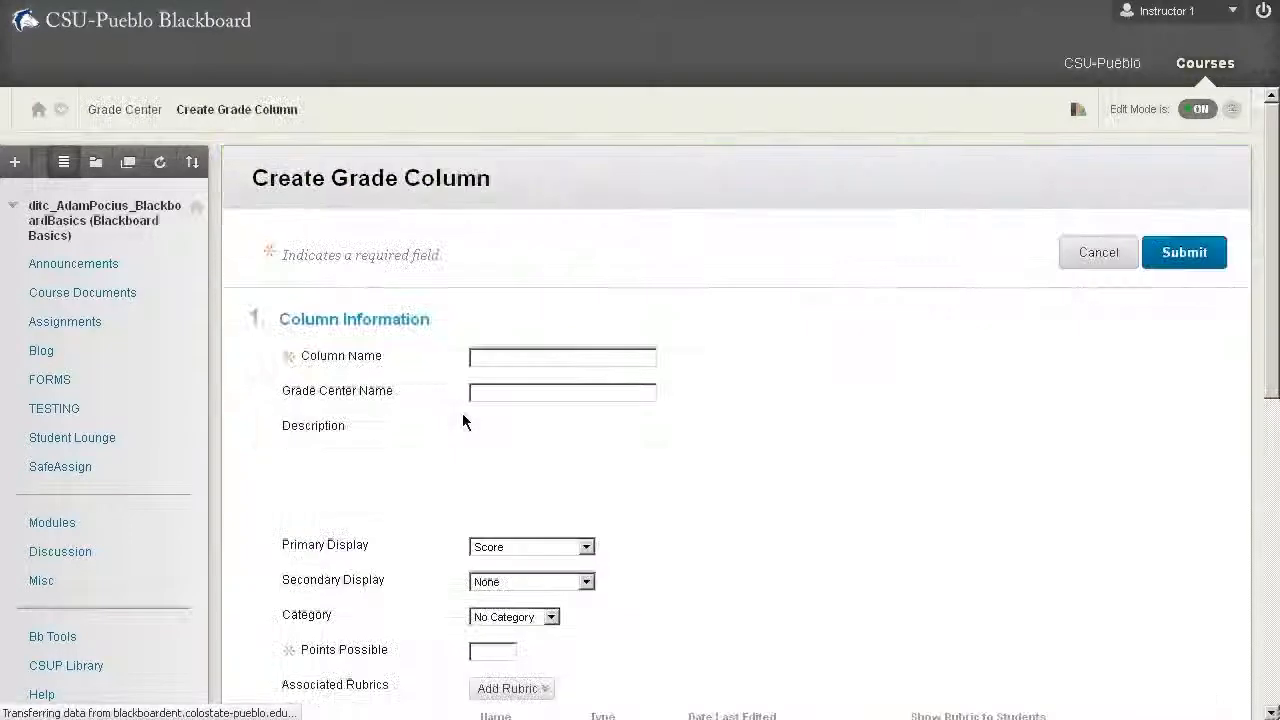
{"action": "left_click", "coordinate": [575, 362]}
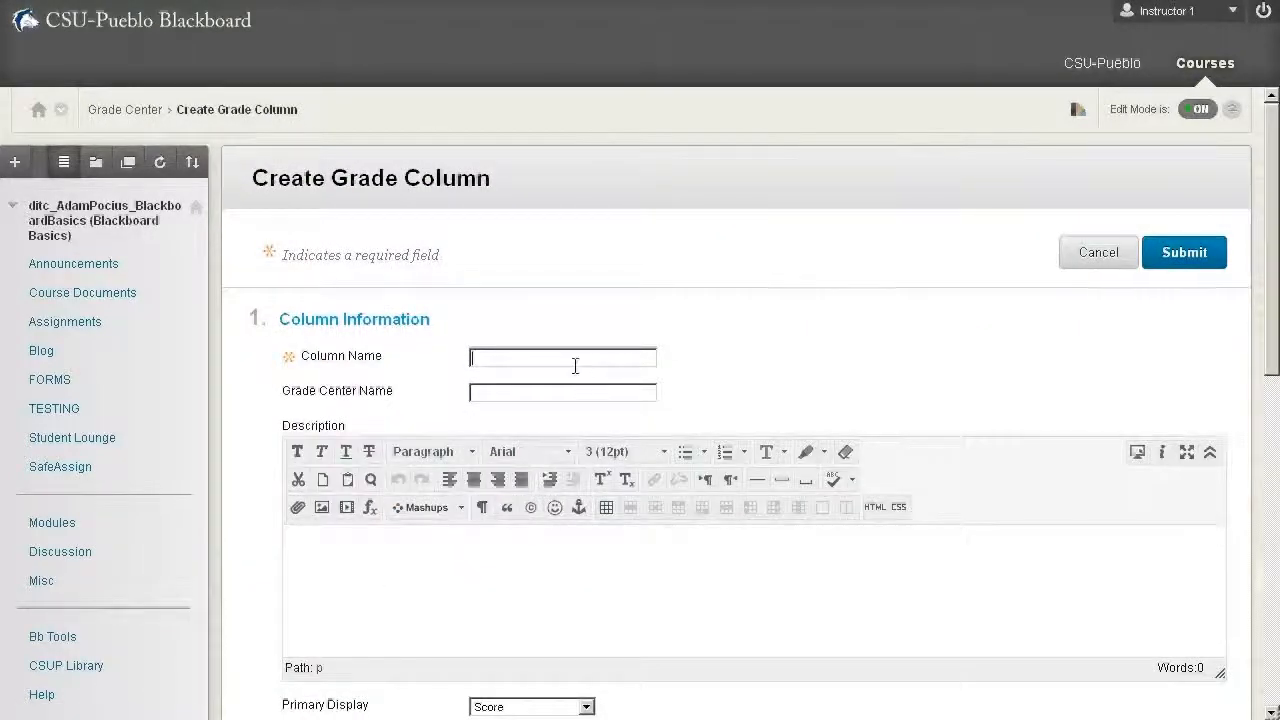
{"action": "type", "text": "Essay 1"}
Set the Essay 1 column's primary display to Complete/Incomplete and submit the column
{"action": "scroll", "coordinate": [609, 403], "scroll_direction": "down", "scroll_amount": 3}
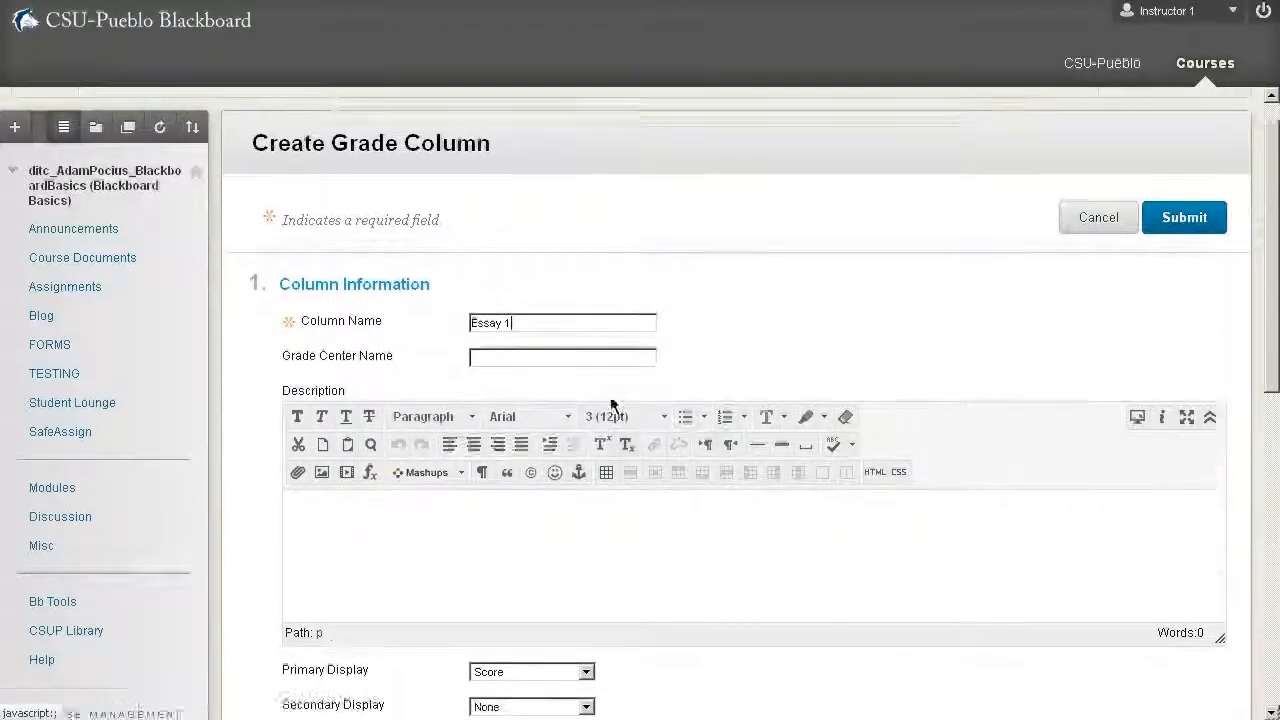
{"action": "scroll", "coordinate": [622, 536], "scroll_direction": "down", "scroll_amount": 3}
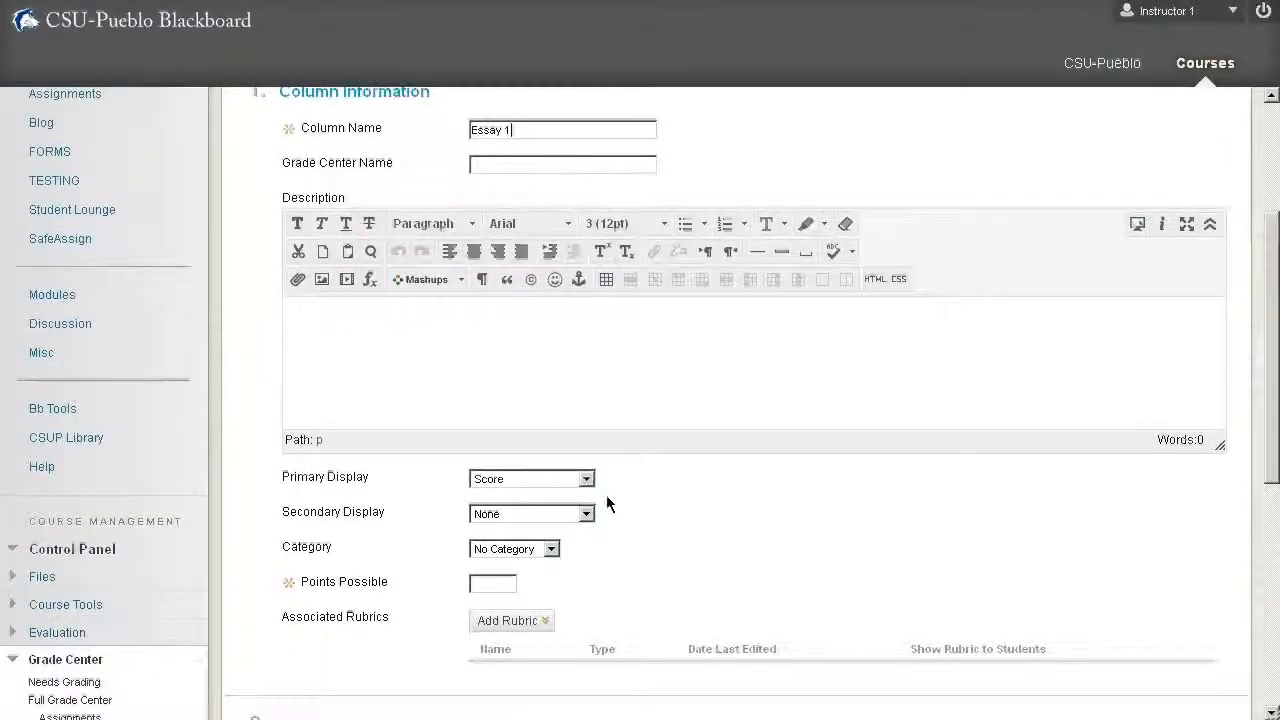
{"action": "left_click", "coordinate": [586, 481]}
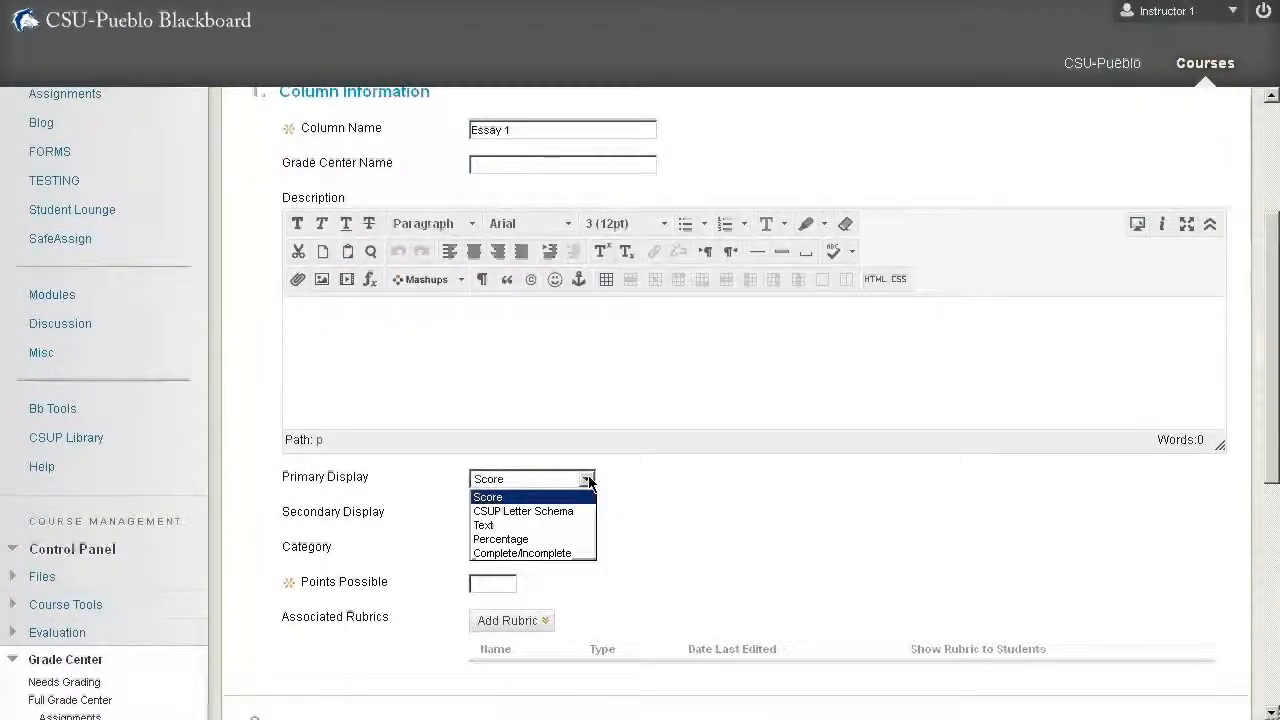
{"action": "left_click", "coordinate": [525, 553]}
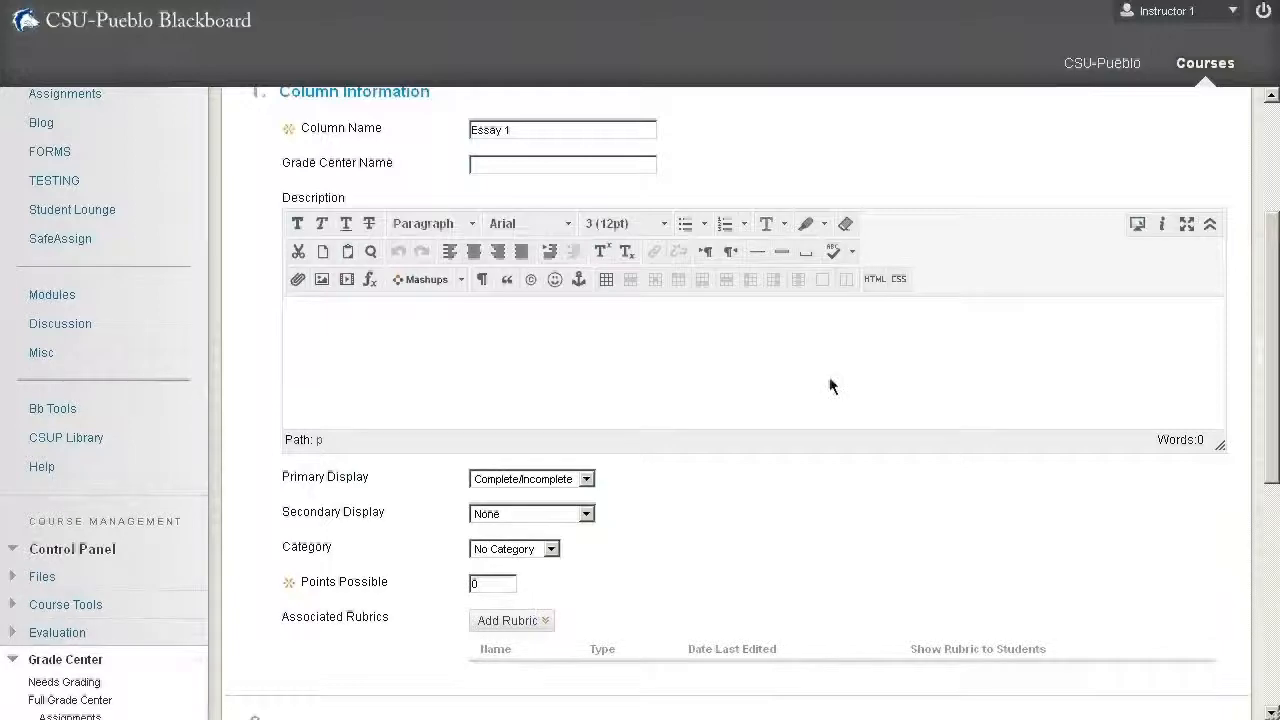
{"action": "scroll", "coordinate": [792, 519], "scroll_direction": "down", "scroll_amount": 5}
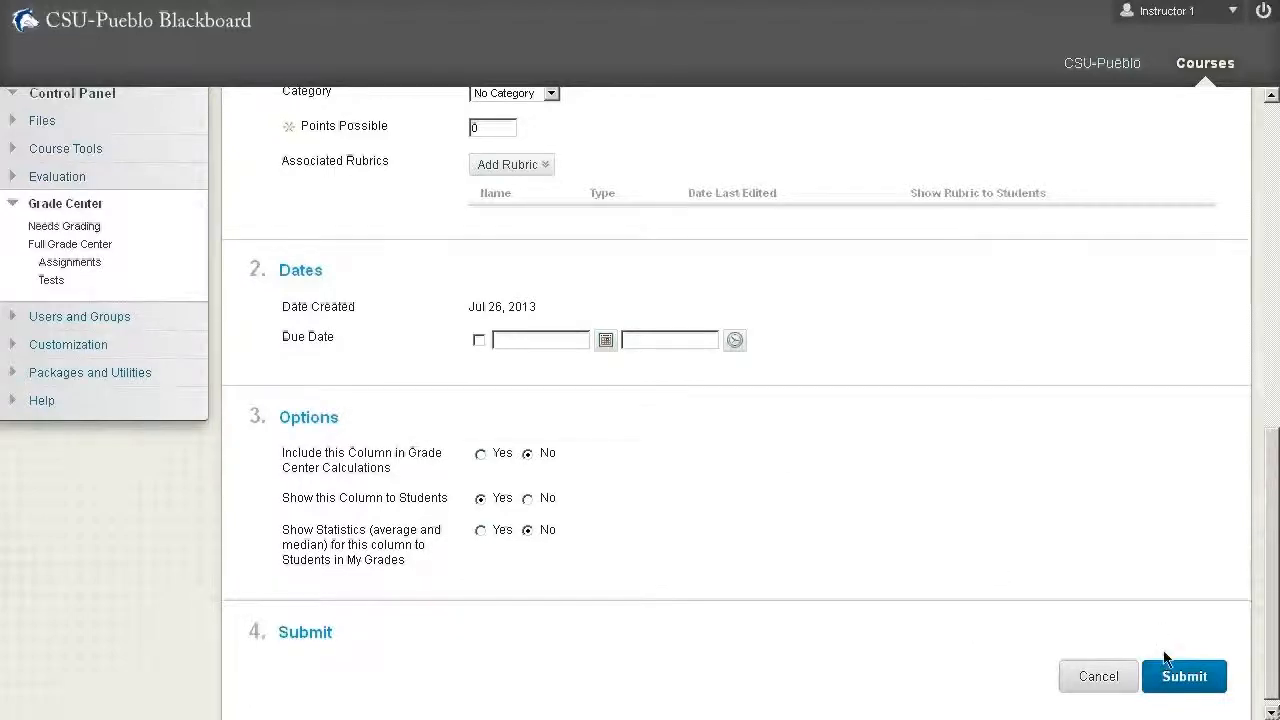
{"action": "left_click", "coordinate": [1178, 682]}
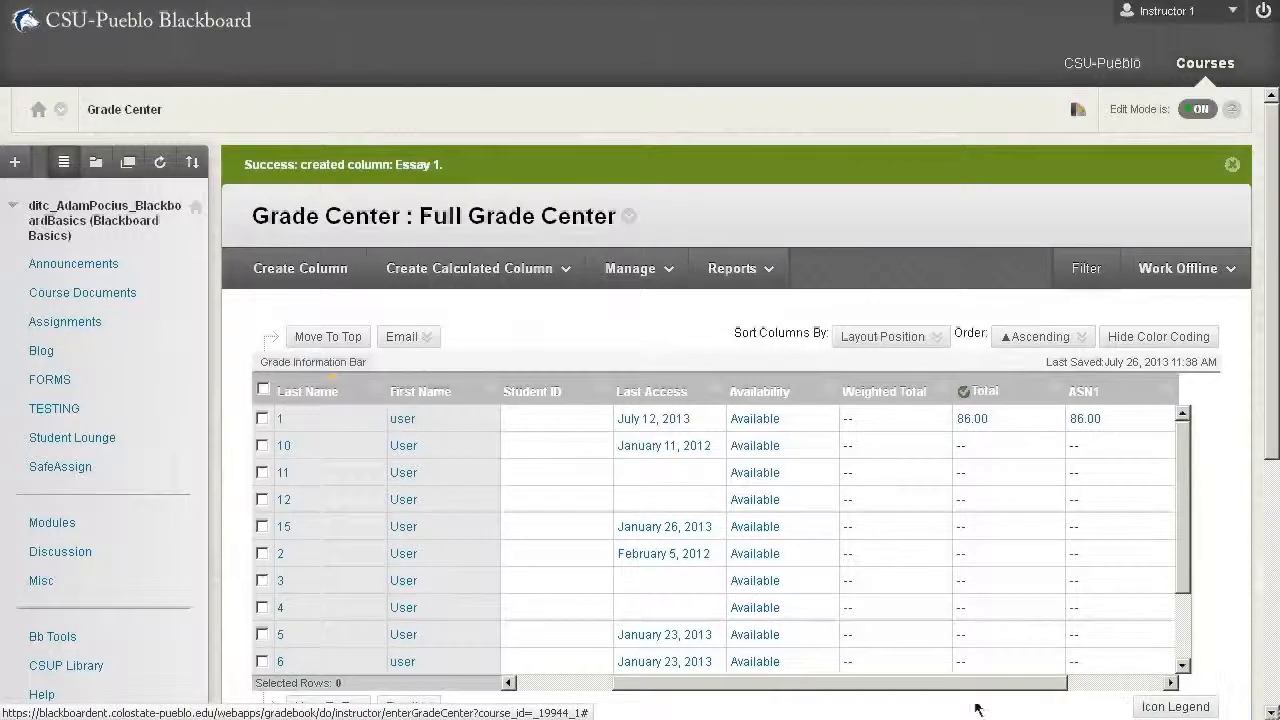
Enter a grade of 5 for the first listed student in the Essay 1 column
{"action": "left_click_drag", "start_coordinate": [959, 684], "coordinate": [1054, 680]}
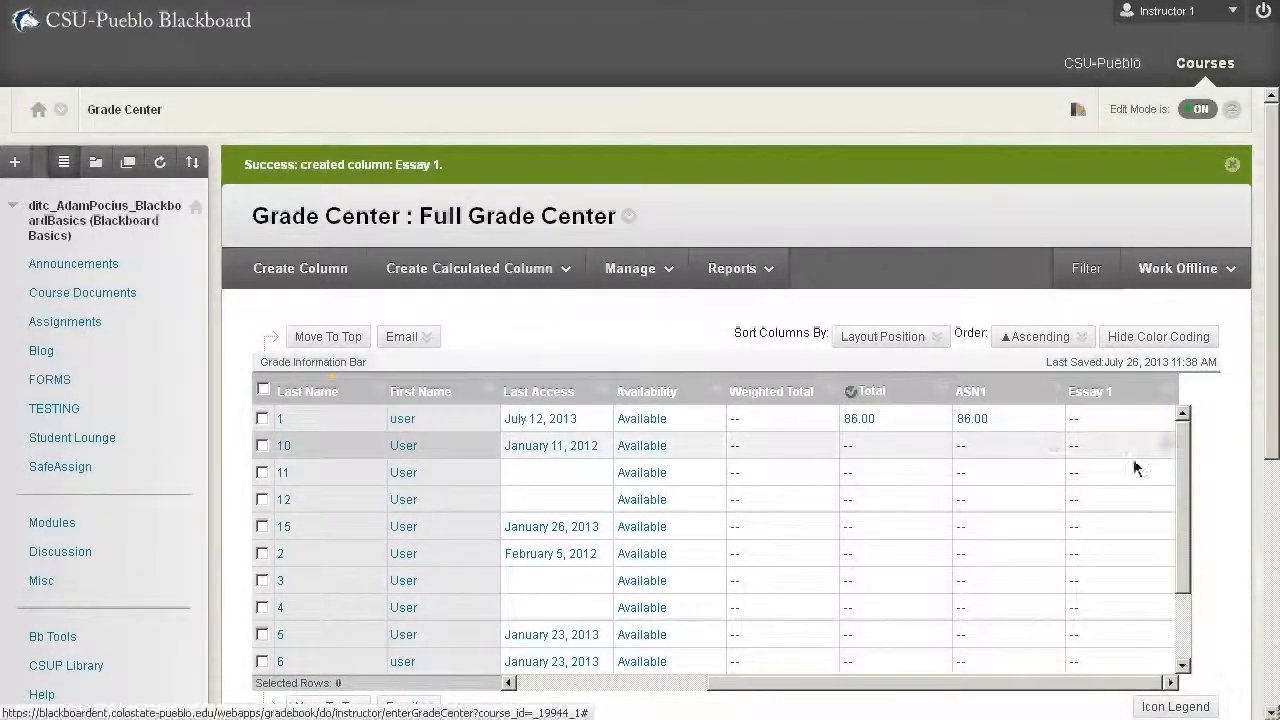
{"action": "left_click", "coordinate": [1079, 427]}
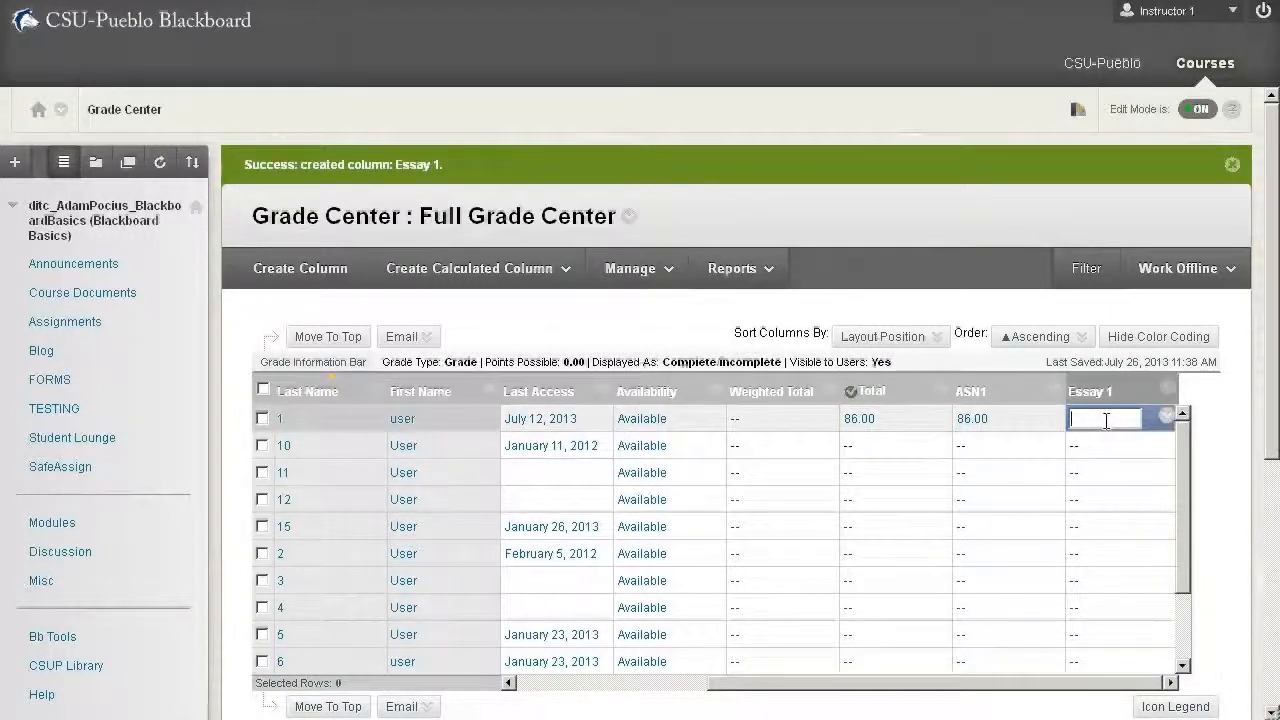
{"action": "type", "text": "5"}
{"action": "key", "text": "Return"}
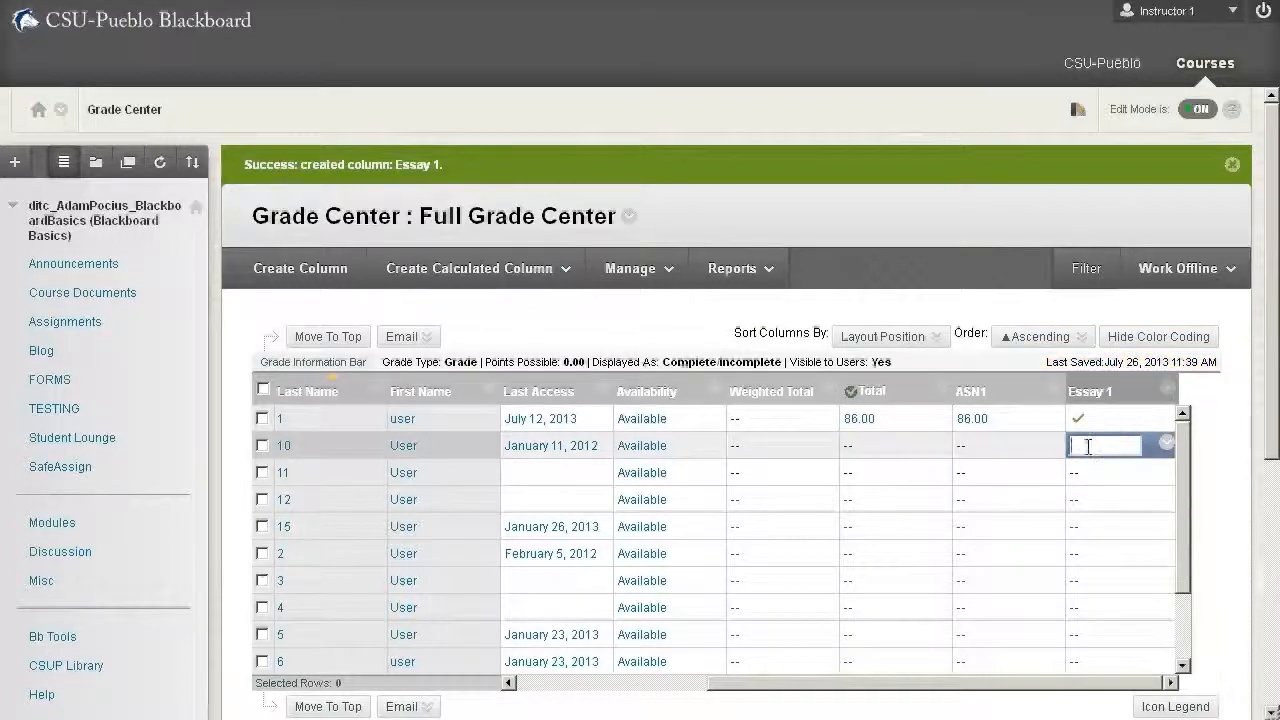
Enter a grade of 959595 for the second listed student in the Essay 1 column
{"action": "type", "text": "959595"}
{"action": "key", "text": "Return"}
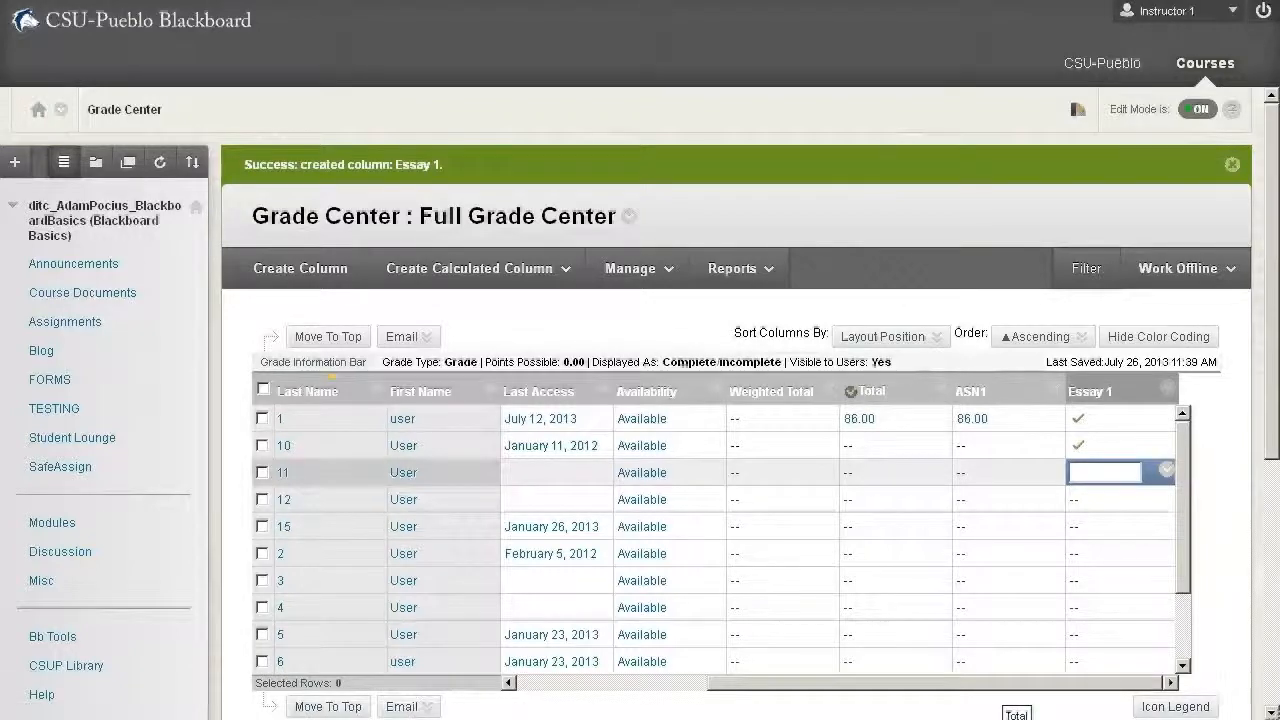
Start creating another grade column and name it Test 1
{"action": "left_click", "coordinate": [280, 268]}
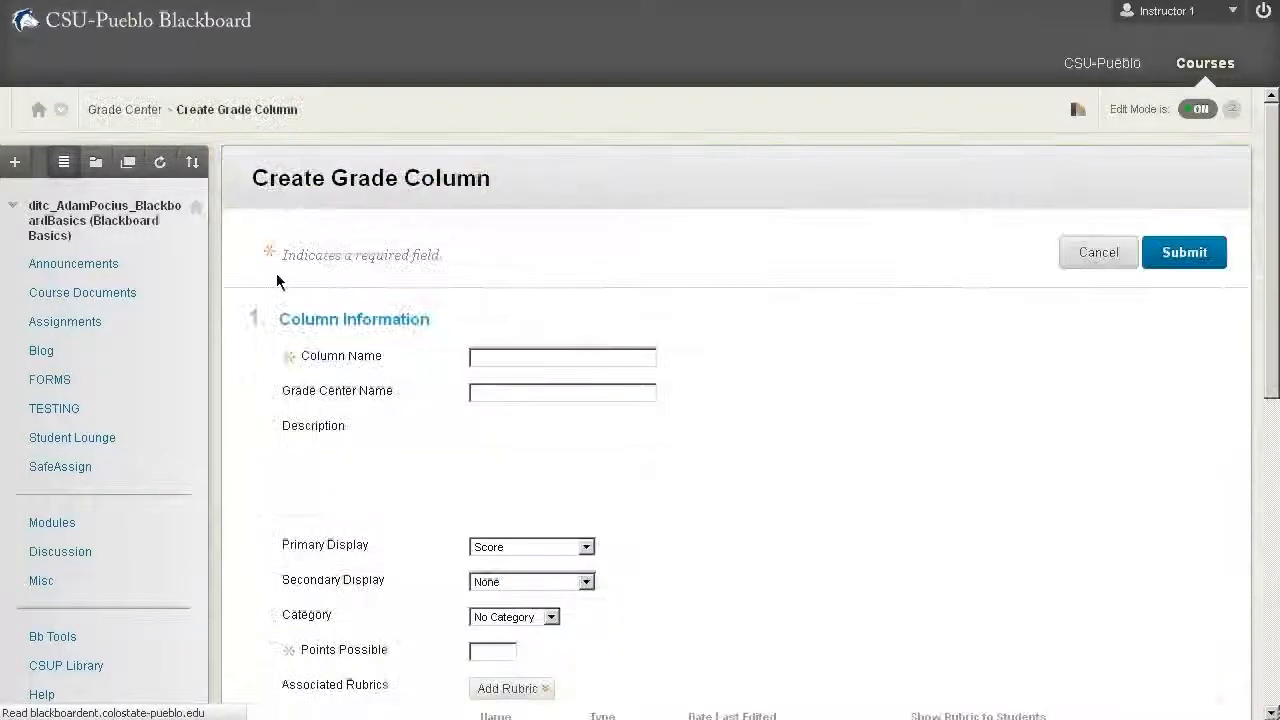
{"action": "left_click", "coordinate": [565, 363]}
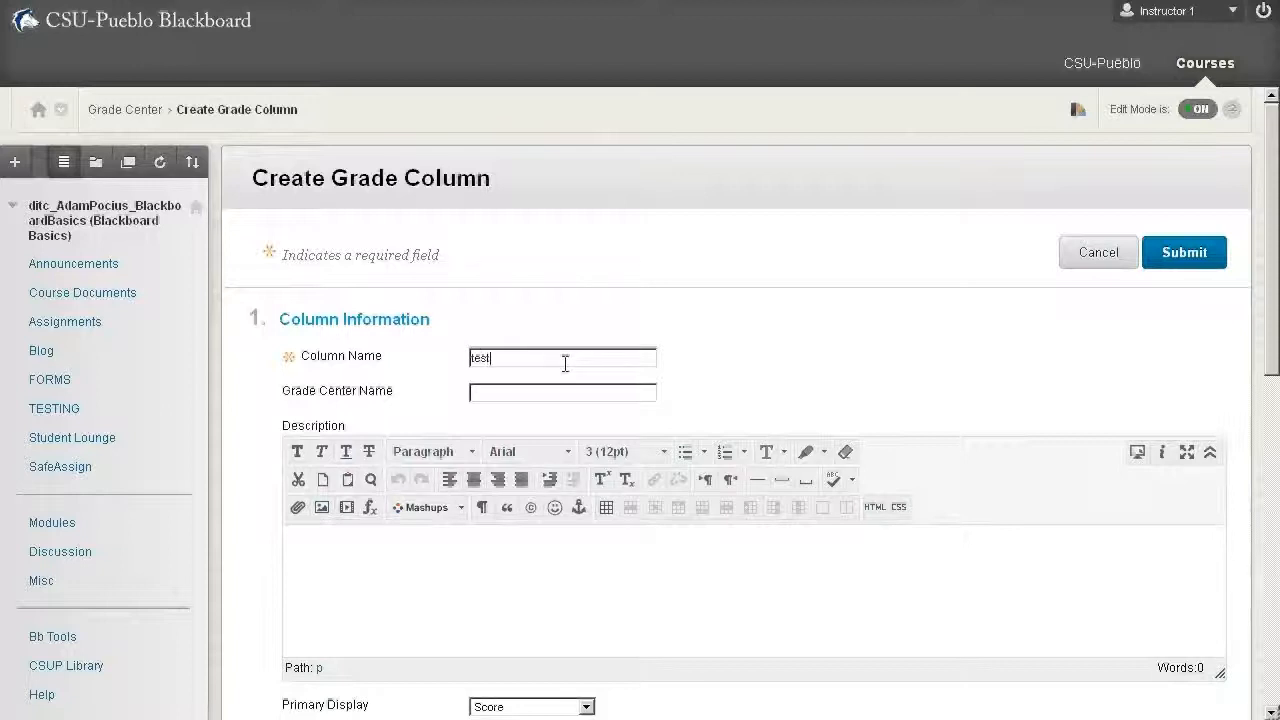
{"action": "key", "text": "BackSpace"}
{"action": "key", "text": "BackSpace"}
{"action": "key", "text": "BackSpace"}
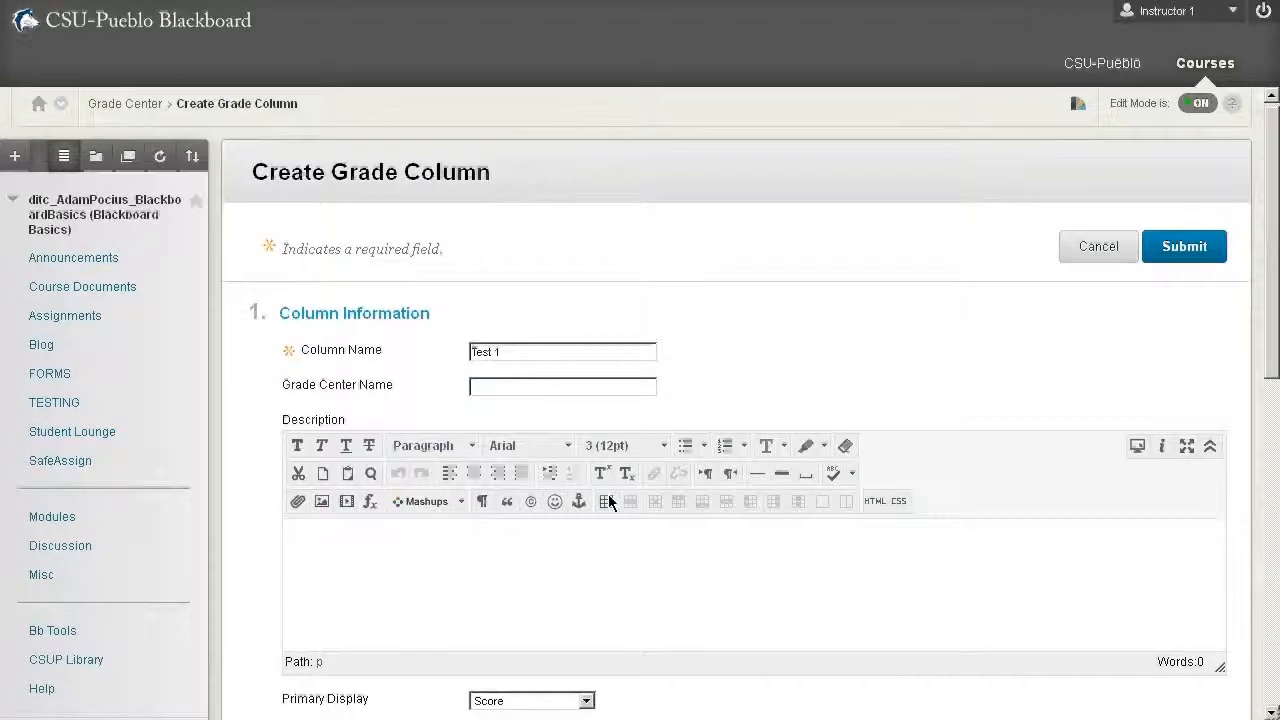
Set the Test 1 column's primary display to CSUP Letter Schema with 100 points possible, and submit the column
{"action": "scroll", "coordinate": [608, 497], "scroll_direction": "down", "scroll_amount": 3}
{"action": "left_click", "coordinate": [586, 366]}
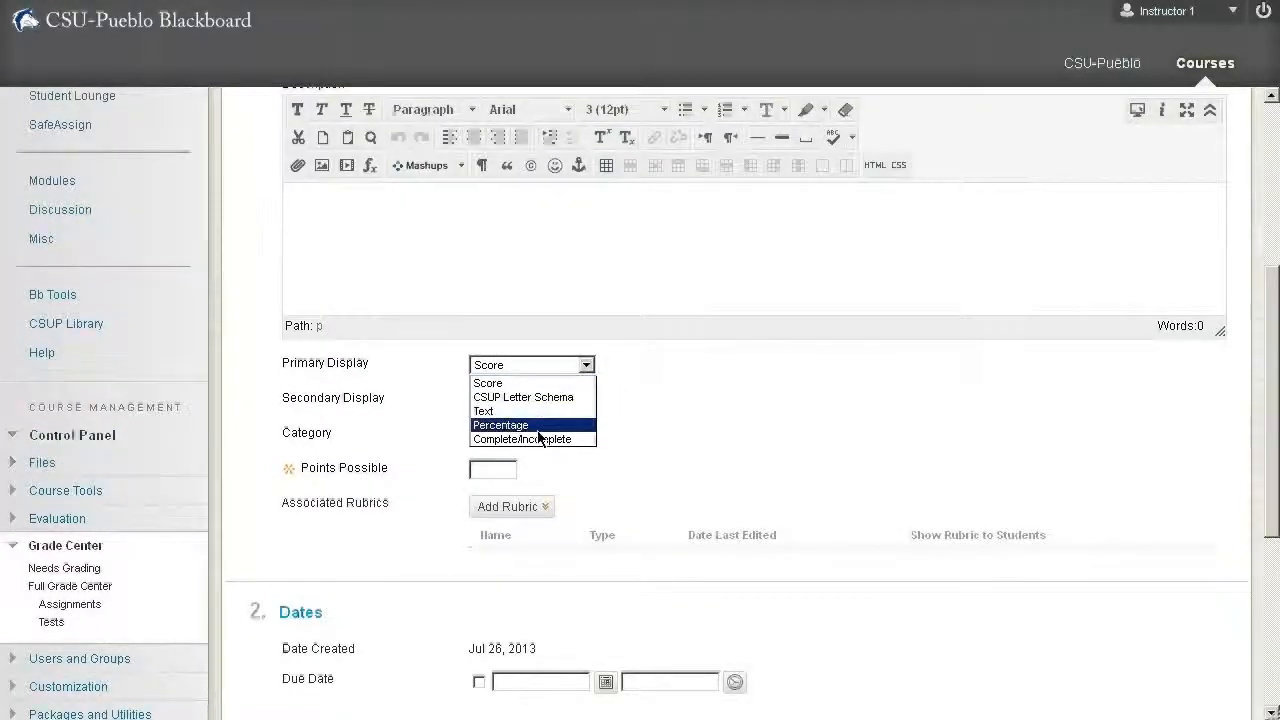
{"action": "left_click", "coordinate": [523, 397]}
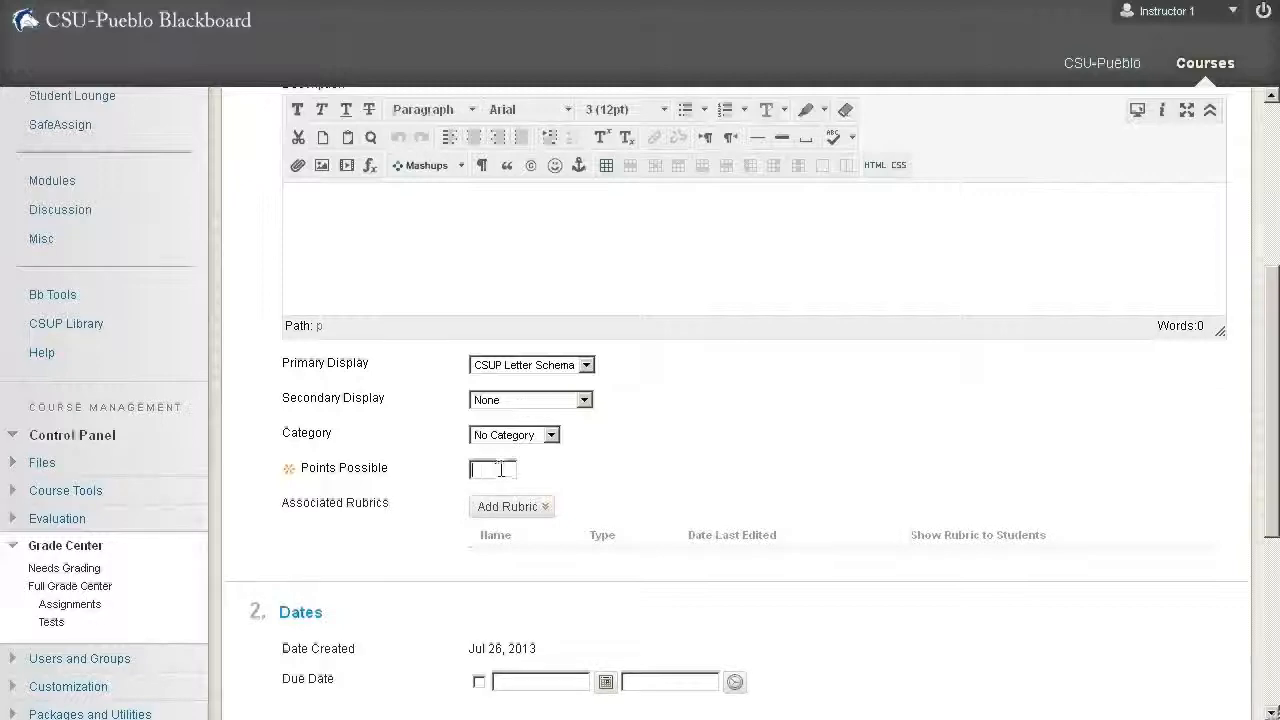
{"action": "type", "text": "100"}
{"action": "scroll", "coordinate": [1057, 503], "scroll_direction": "up", "scroll_amount": 5}
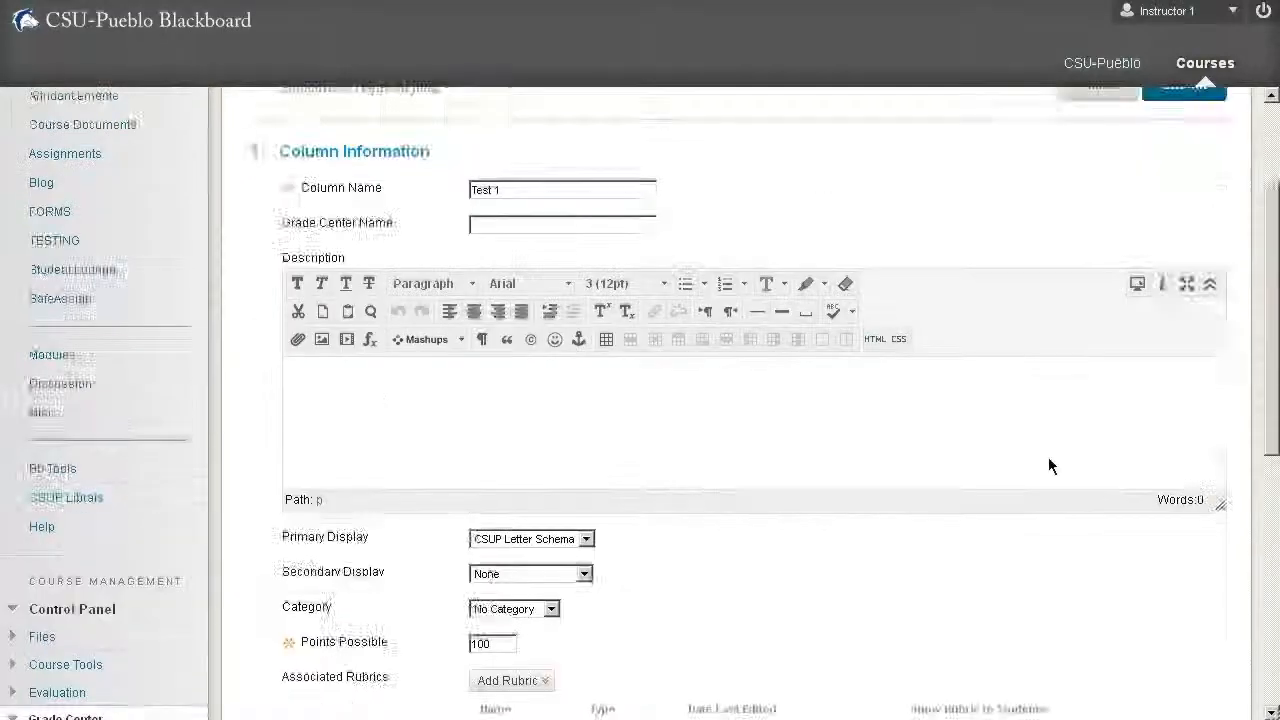
{"action": "left_click", "coordinate": [1190, 252]}
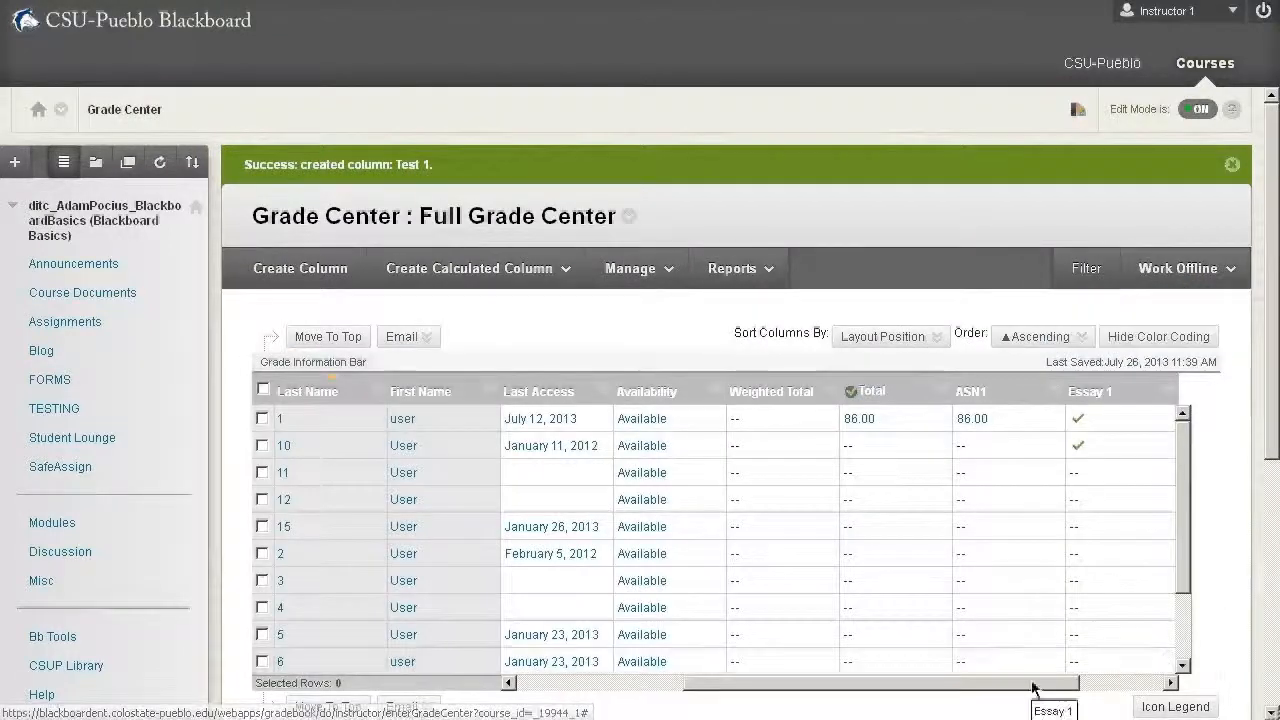
Enter a grade of 92 for the first listed student in the Test 1 column
{"action": "left_click", "coordinate": [1172, 682]}
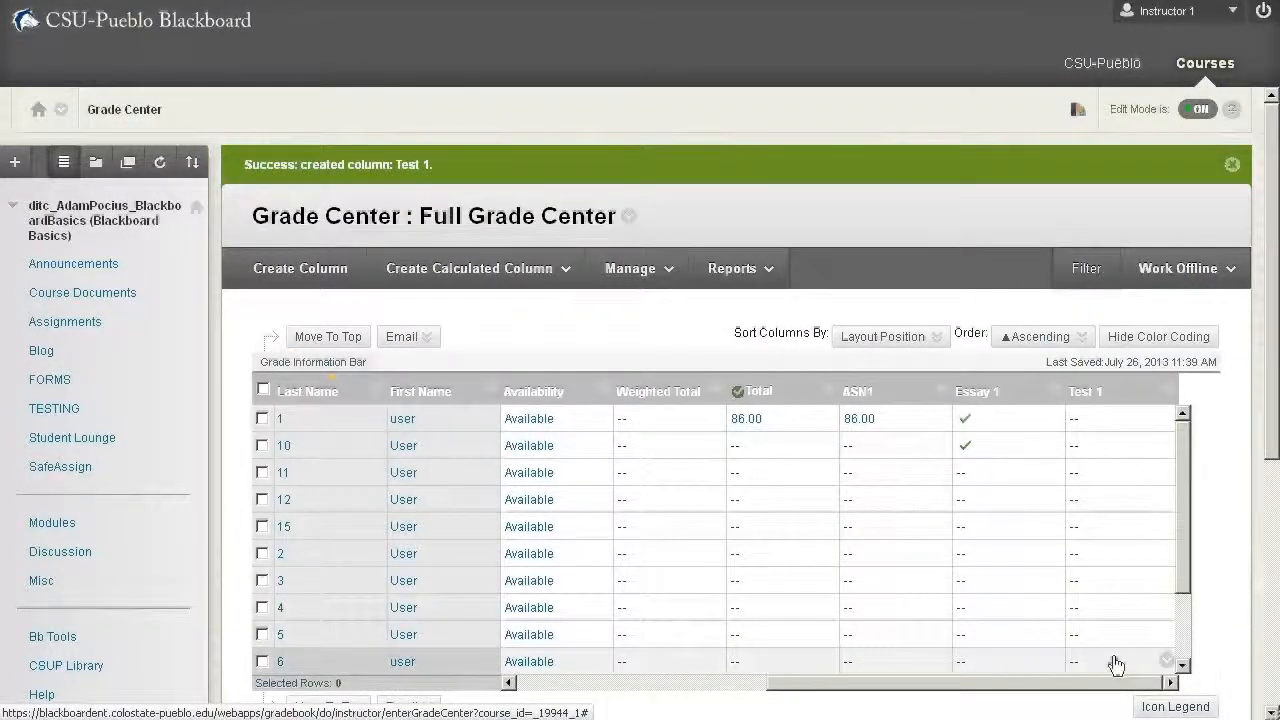
{"action": "left_click", "coordinate": [1092, 418]}
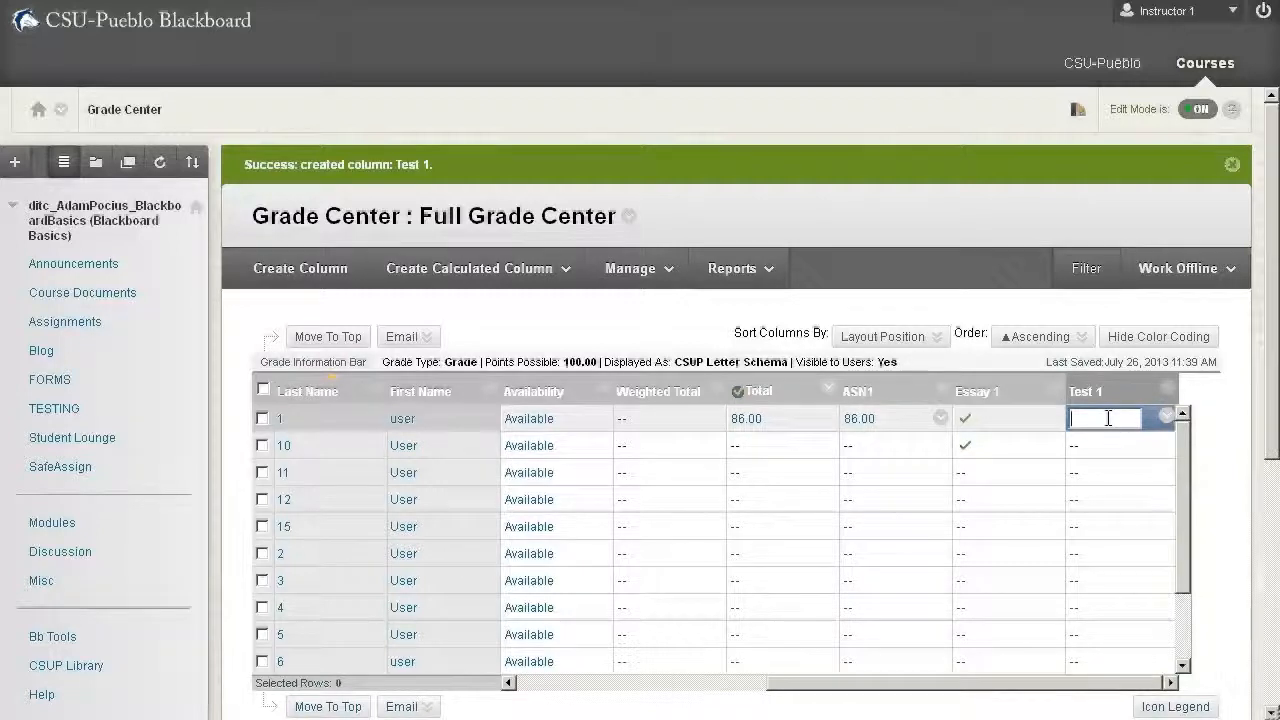
{"action": "type", "text": "92"}
{"action": "key", "text": "Return"}
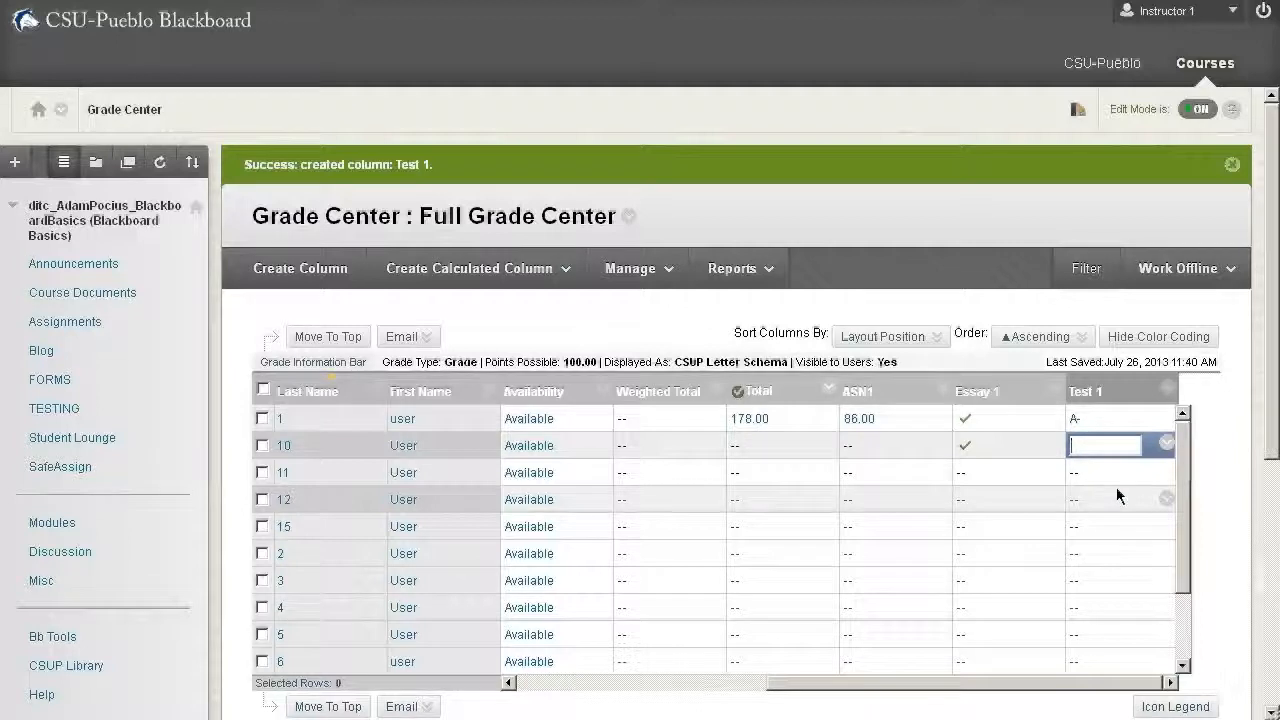
Start another grade column named Test with Percentage as its primary display and 100 points possible
{"action": "left_click", "coordinate": [281, 287]}
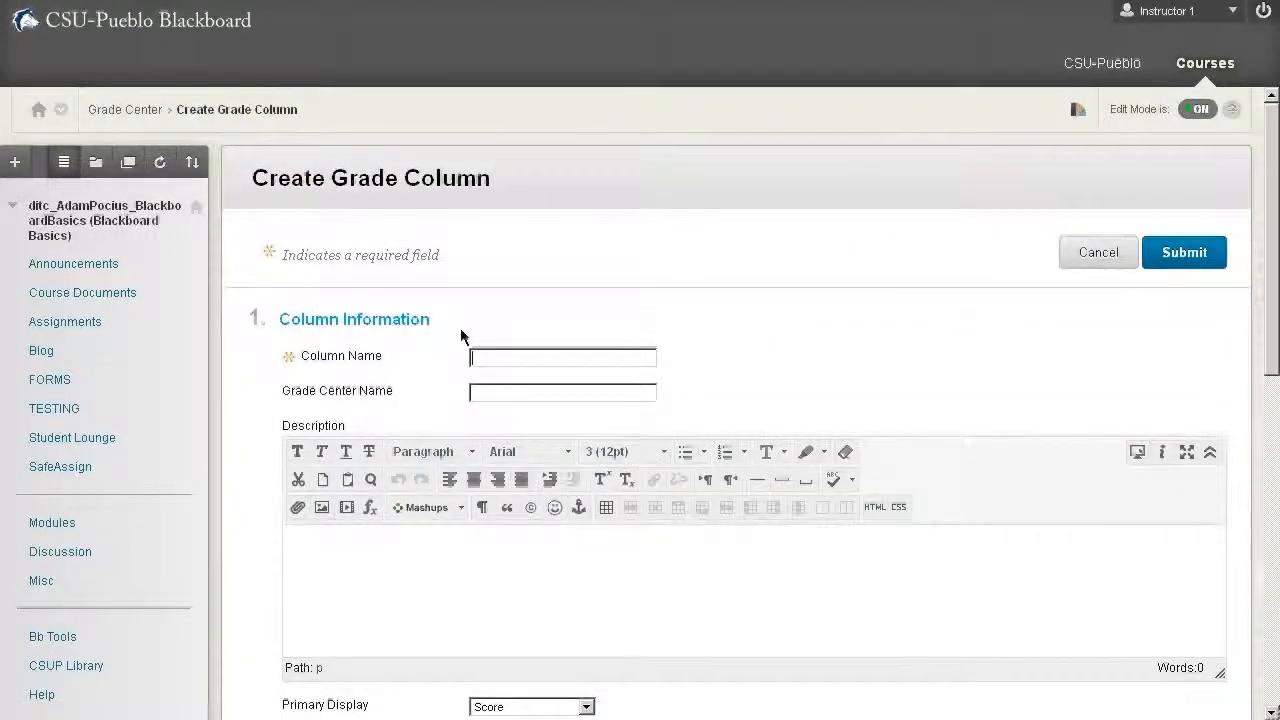
{"action": "scroll", "coordinate": [490, 327], "scroll_direction": "down", "scroll_amount": 3}
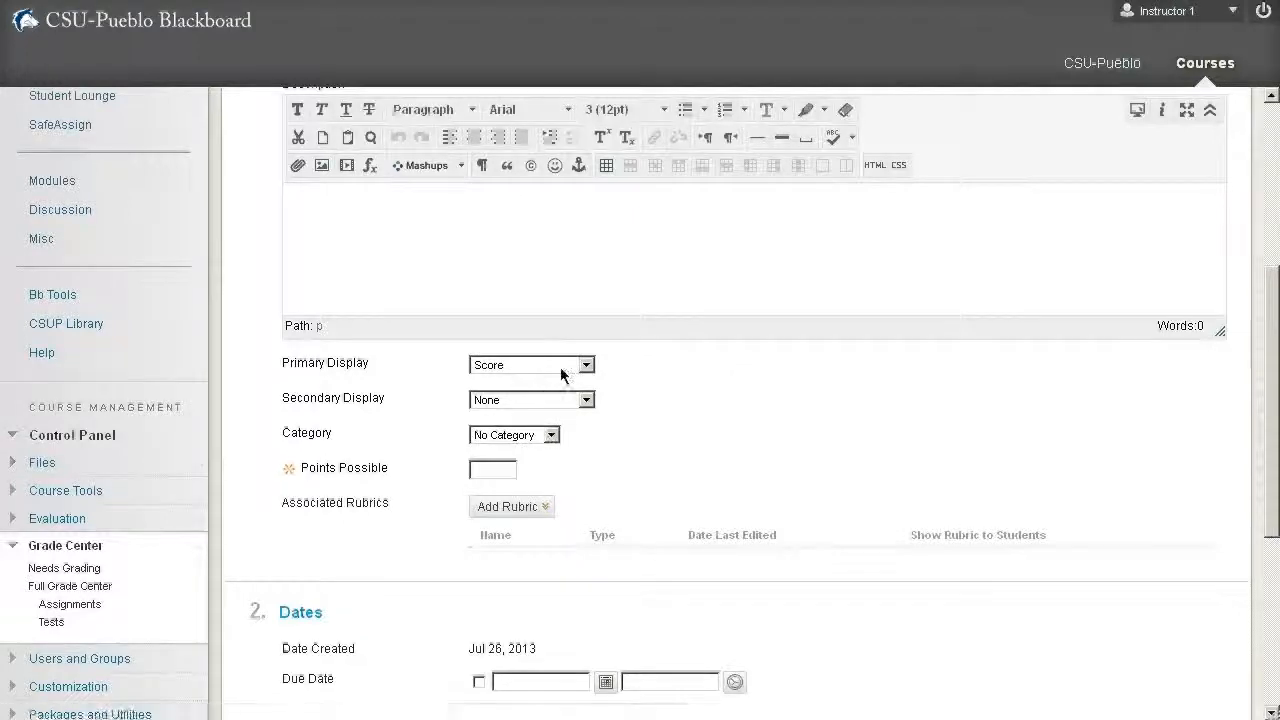
{"action": "left_click", "coordinate": [516, 367]}
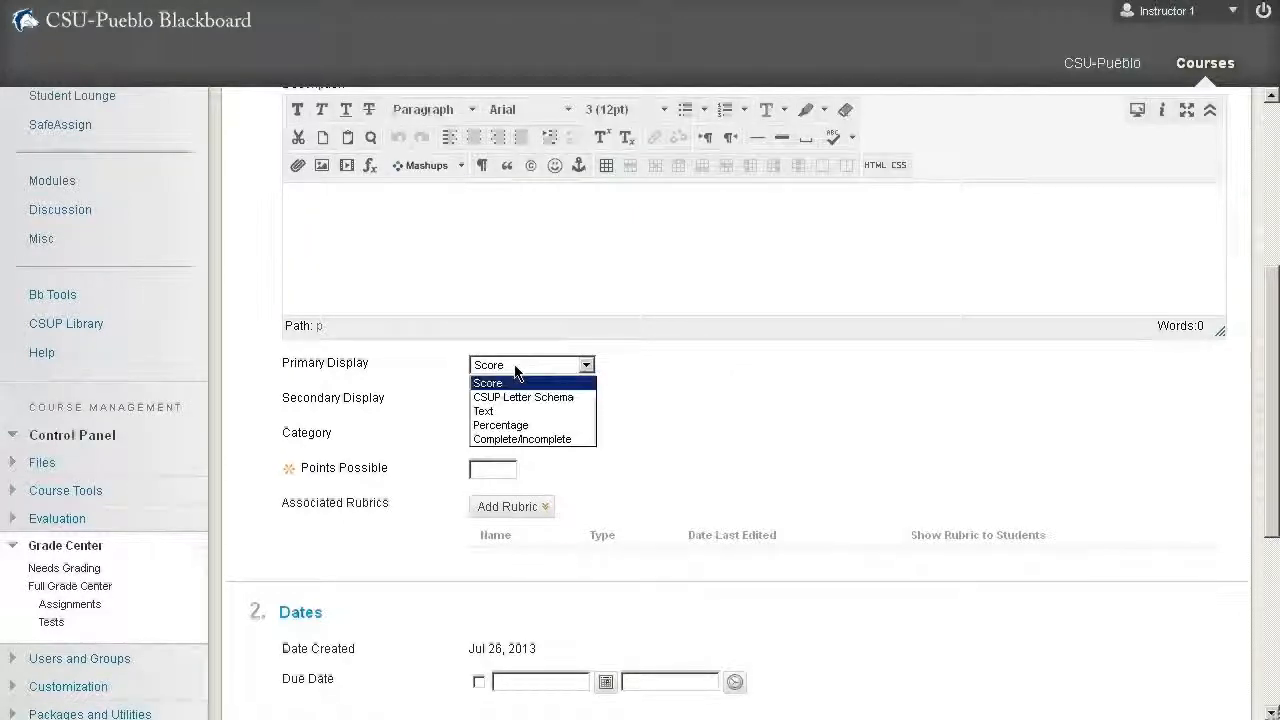
{"action": "left_click", "coordinate": [530, 426]}
{"action": "left_click", "coordinate": [502, 470]}
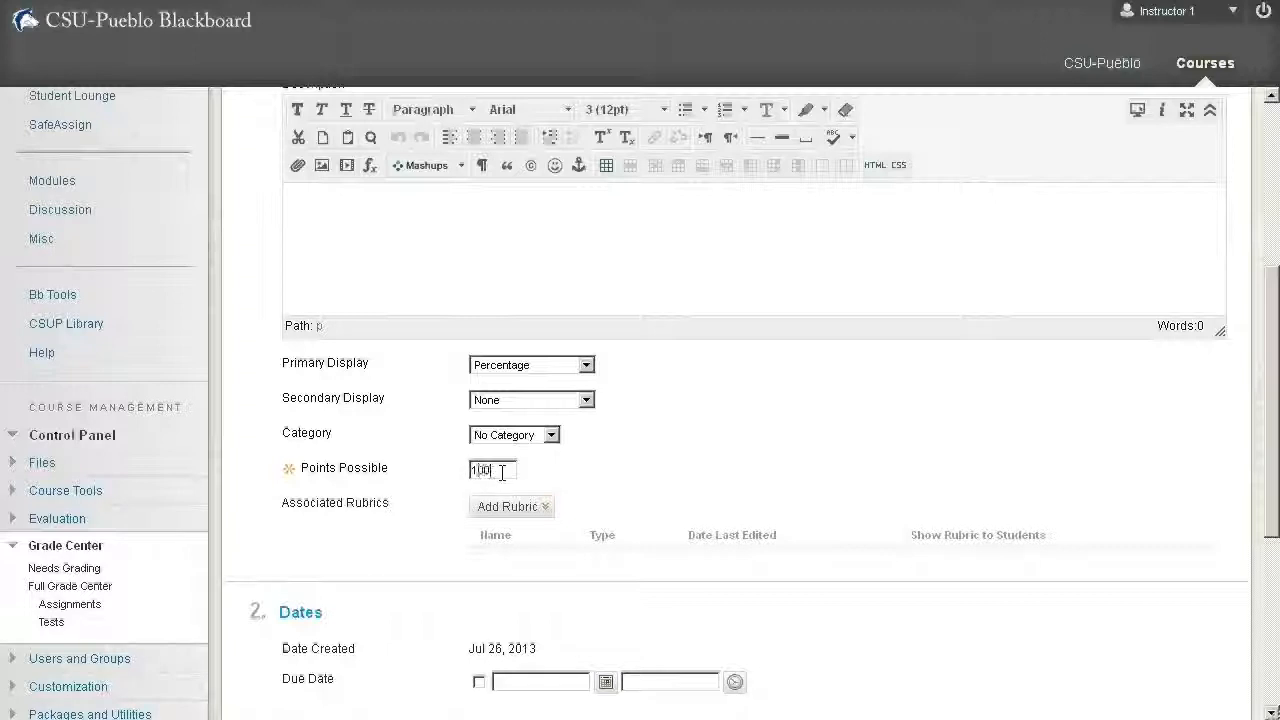
Exclude the Test column from Grade Center calculations and submit the column
{"action": "scroll", "coordinate": [689, 441], "scroll_direction": "down", "scroll_amount": 5}
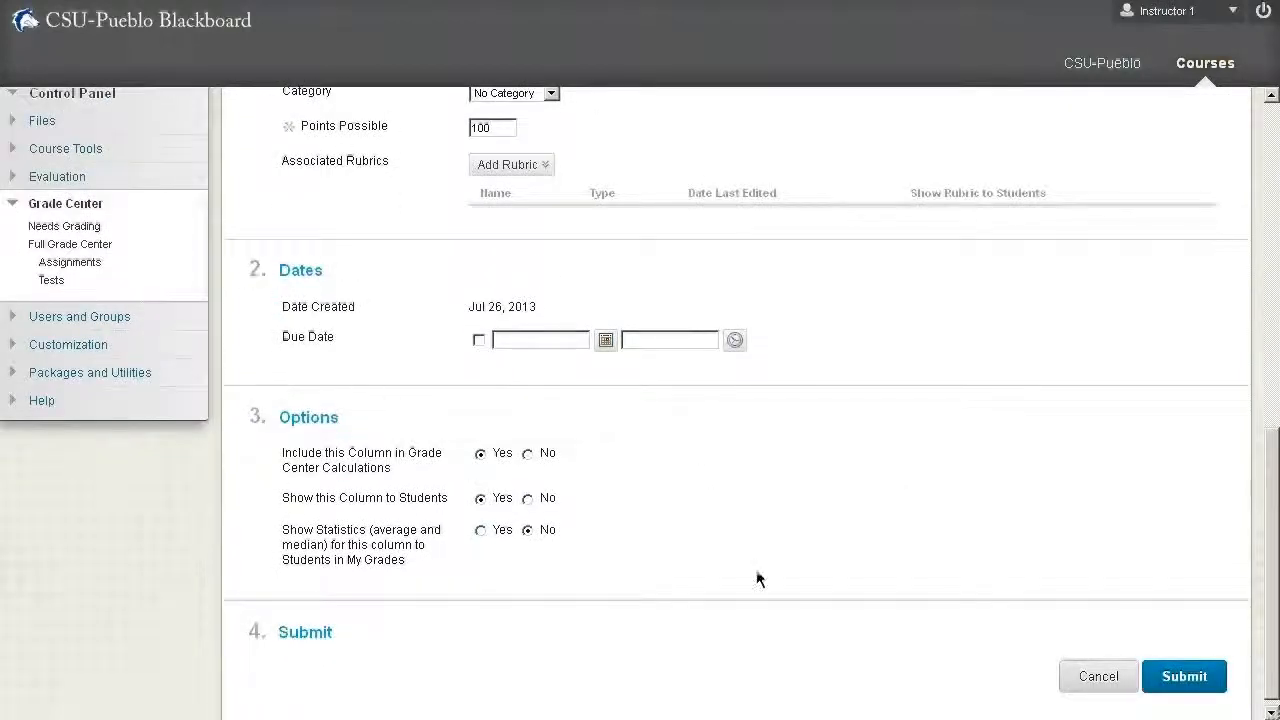
{"action": "left_click", "coordinate": [527, 454]}
{"action": "left_click", "coordinate": [1184, 676]}
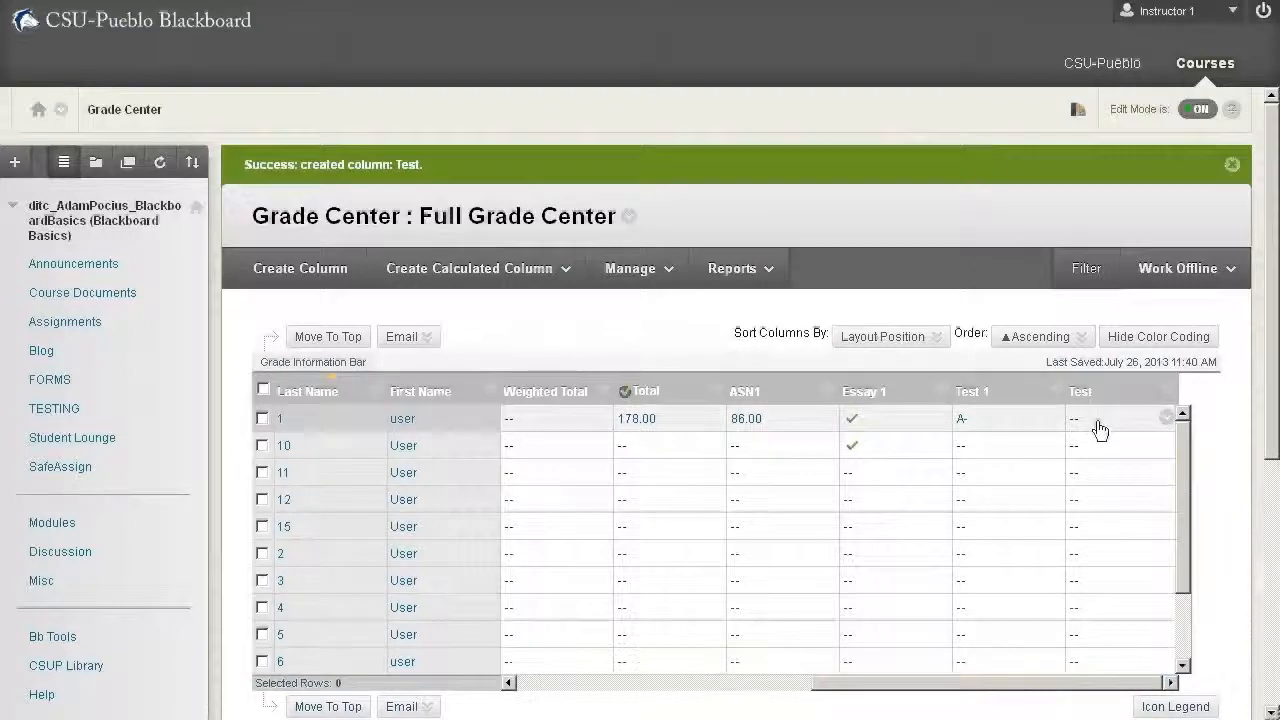
Enter a grade of 92 for the first listed student in the Test column
{"action": "left_click", "coordinate": [1080, 427]}
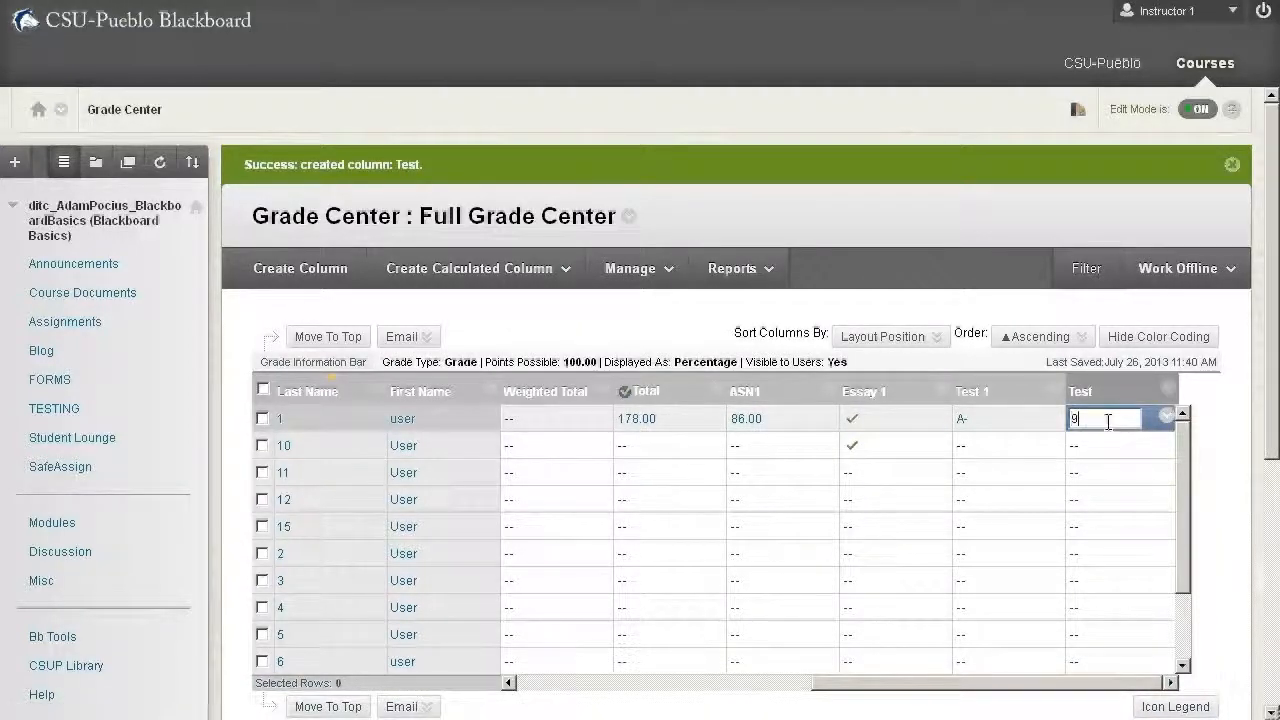
{"action": "key", "text": "Return"}
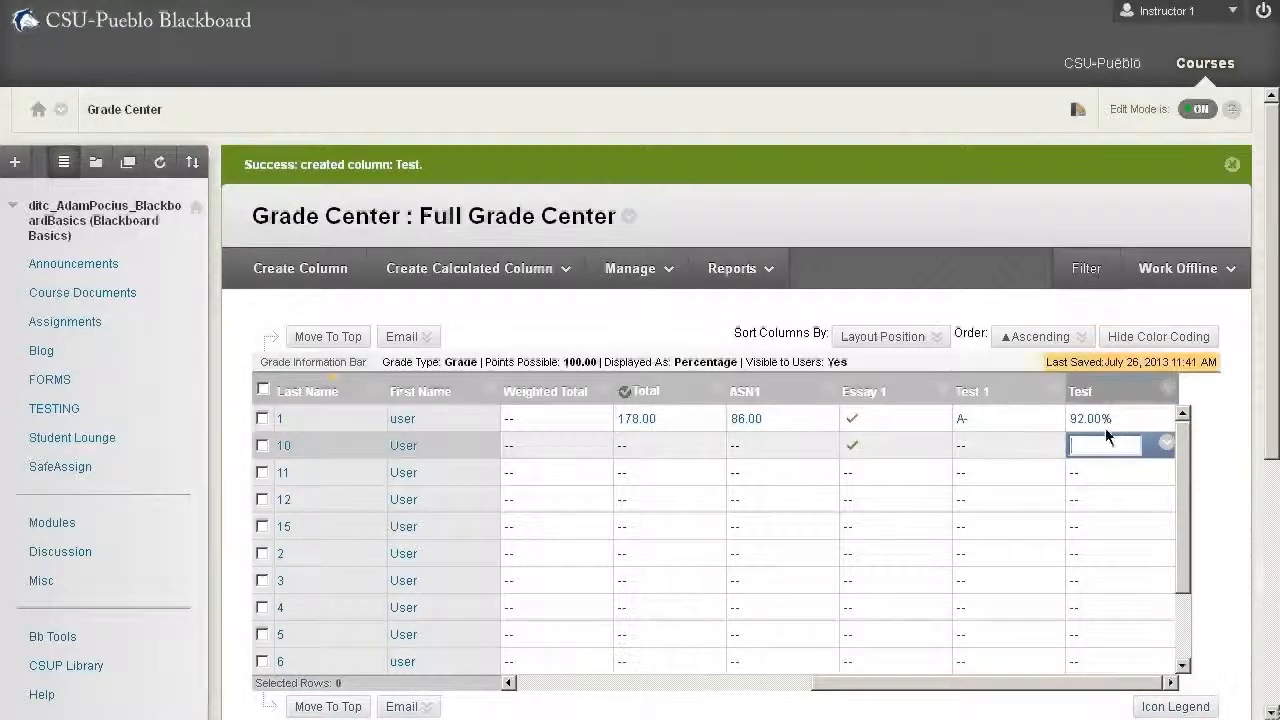